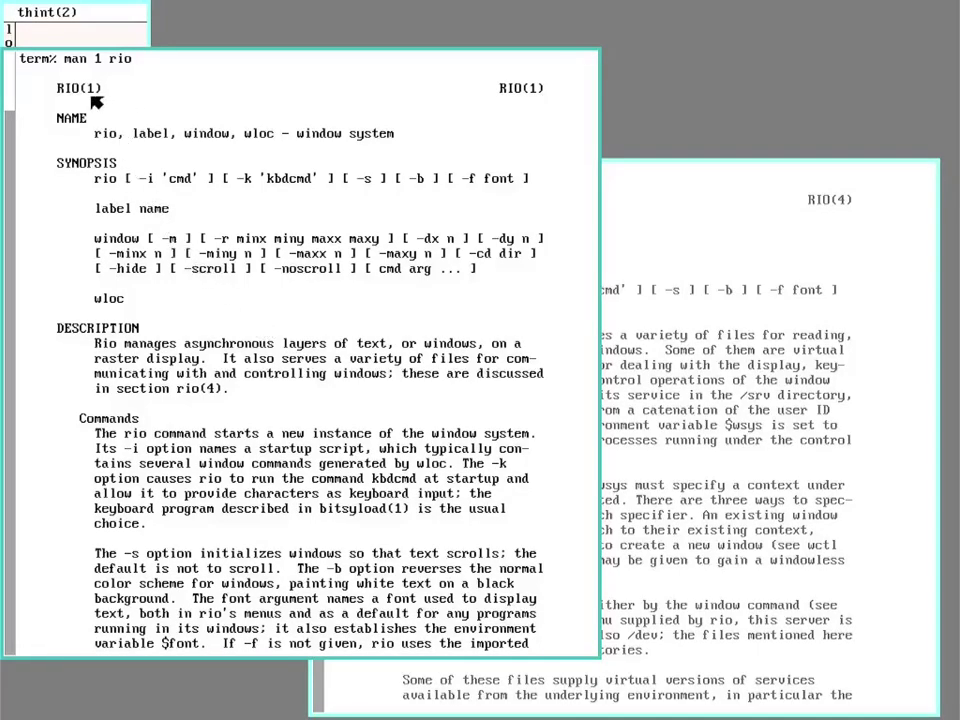
# - Review the rio(1) and rio(4) manual pages, and close their windows
pyautogui.moveTo(56, 90); pyautogui.dragTo(167, 106)
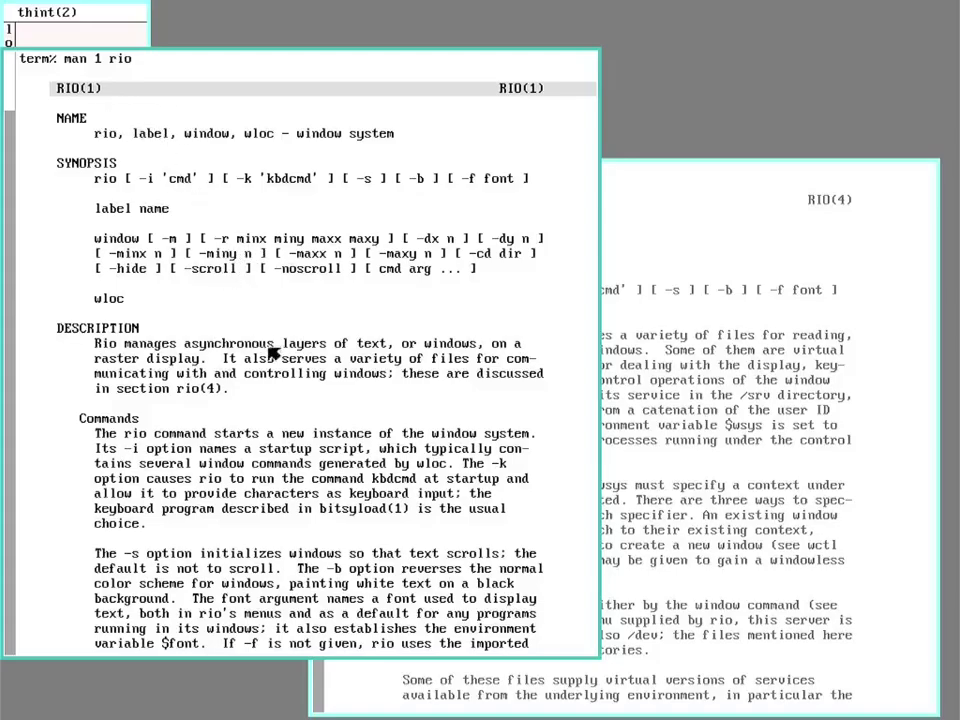
pyautogui.click(703, 256)
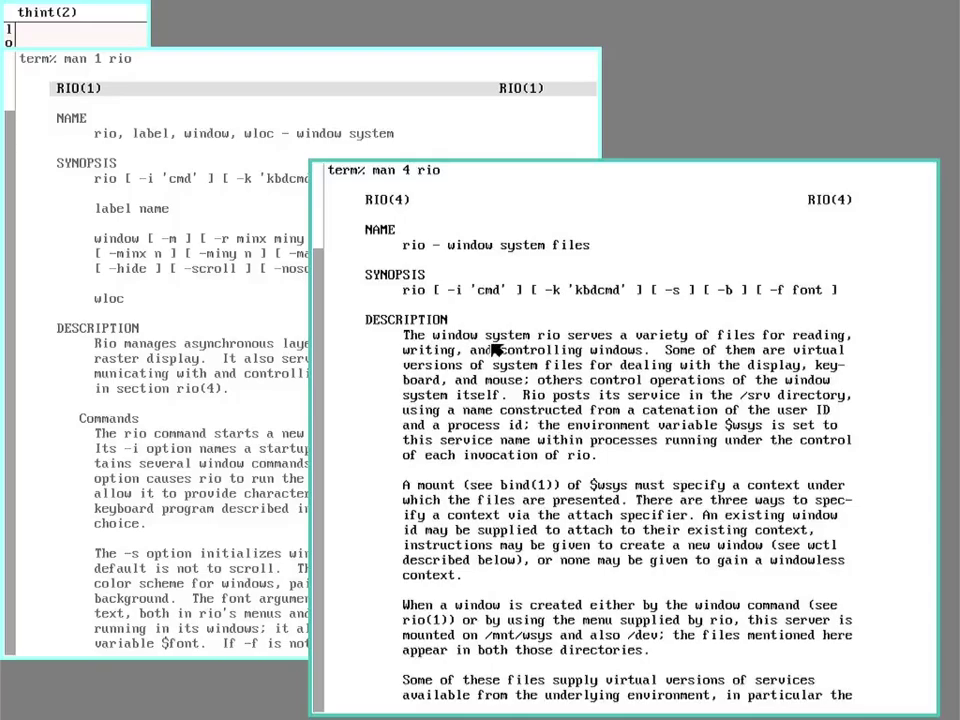
pyautogui.rightClick(659, 120)
pyautogui.rightClick(553, 178)
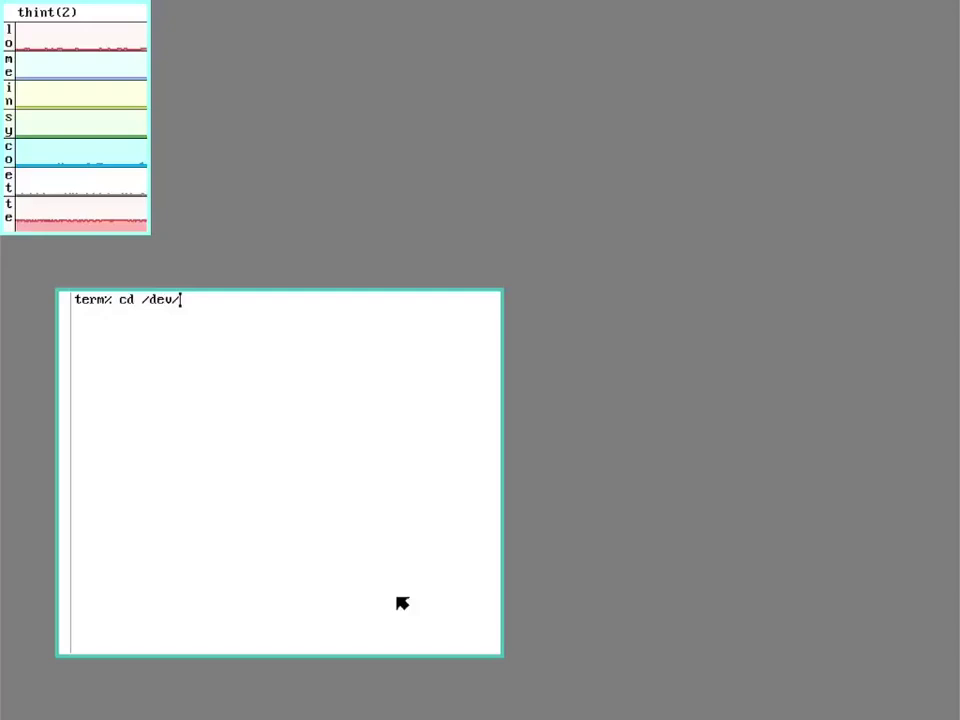
# - Change to the /dev/wsys directory and list its contents in long format
pyautogui.write('wsys')
pyautogui.press('Return')
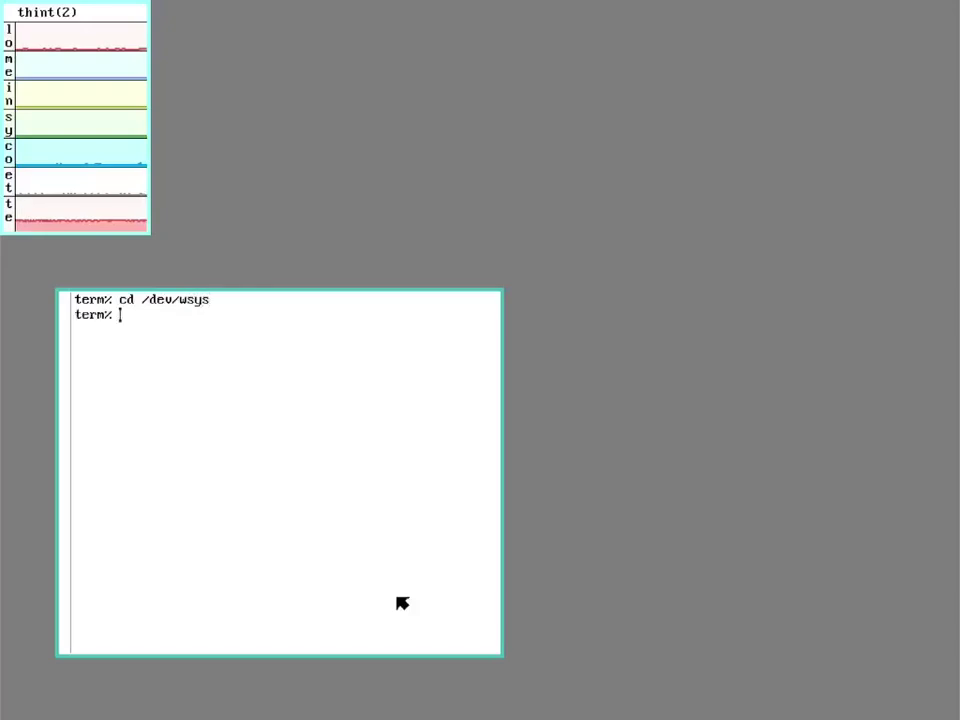
pyautogui.write('ls -l')
pyautogui.press('Return')
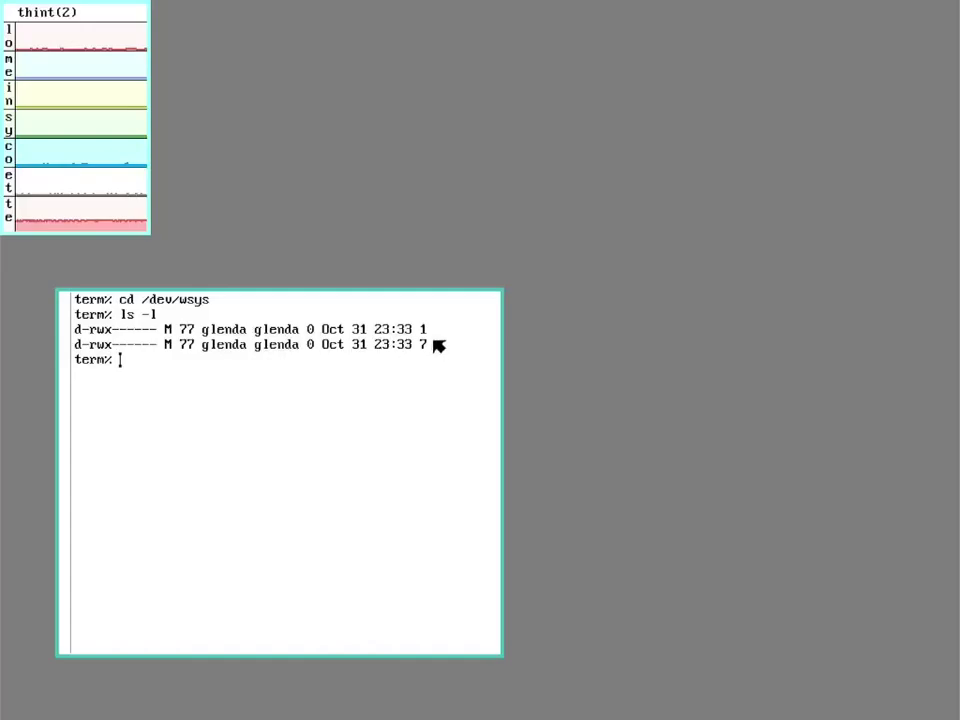
# - Create a second terminal window in the empty area, and list /dev/wsys in long format again from the first terminal
pyautogui.rightClick(565, 78)
pyautogui.moveTo(609, 60); pyautogui.dragTo(890, 310)
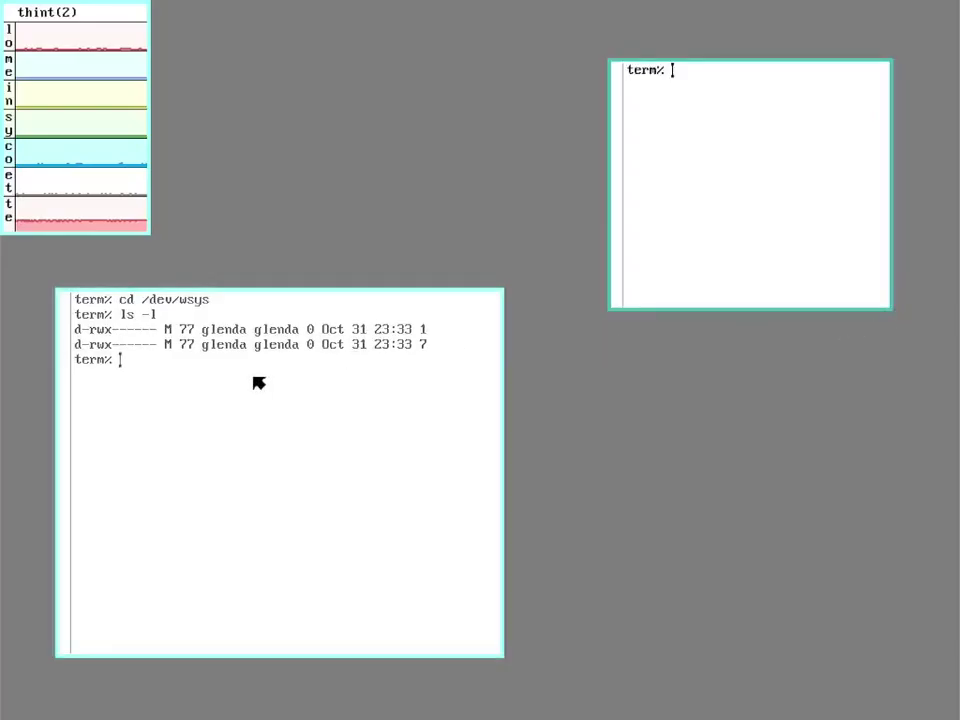
pyautogui.click(264, 438)
pyautogui.write('ls -l')
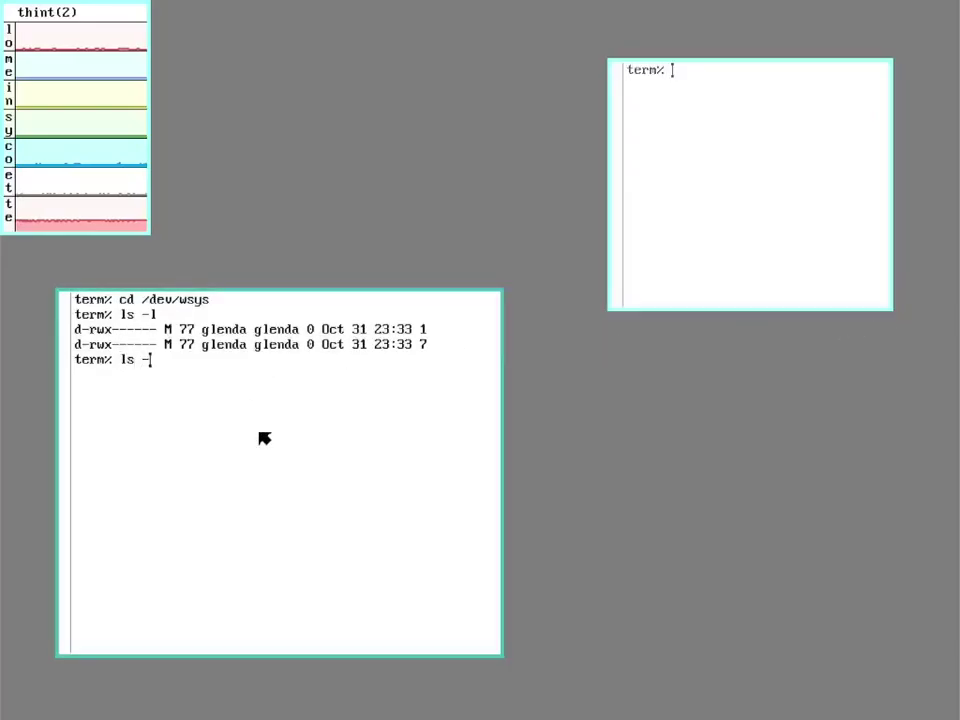
pyautogui.press('Return')
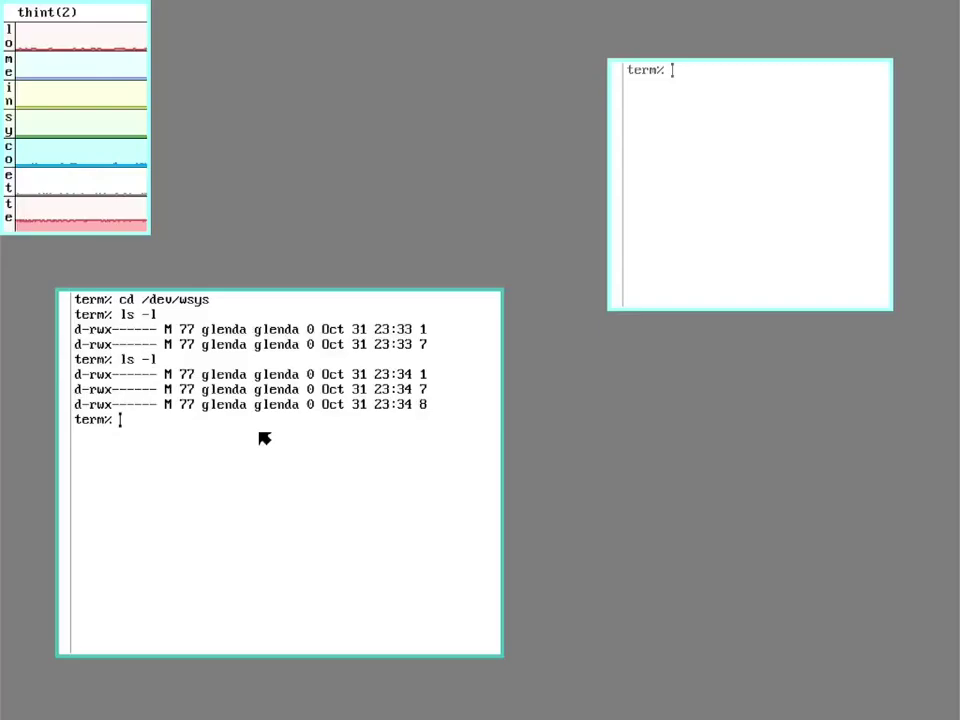
# - Change into directory 8 and list its files in long format
pyautogui.write('cd 8')
pyautogui.press('Return')
pyautogui.write('ls -l')
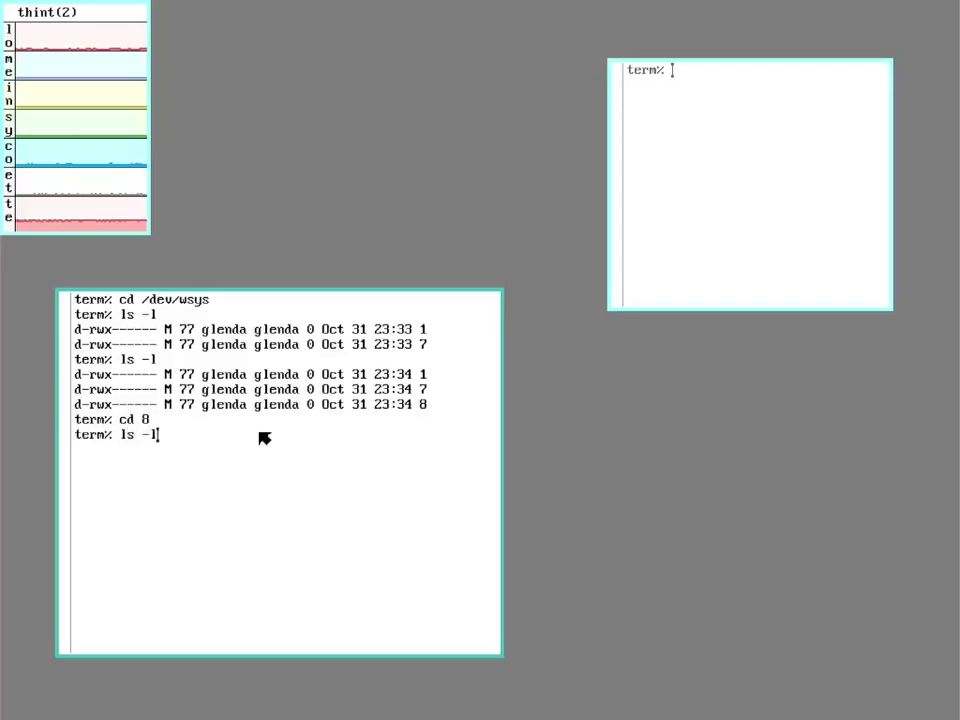
pyautogui.press('Return')
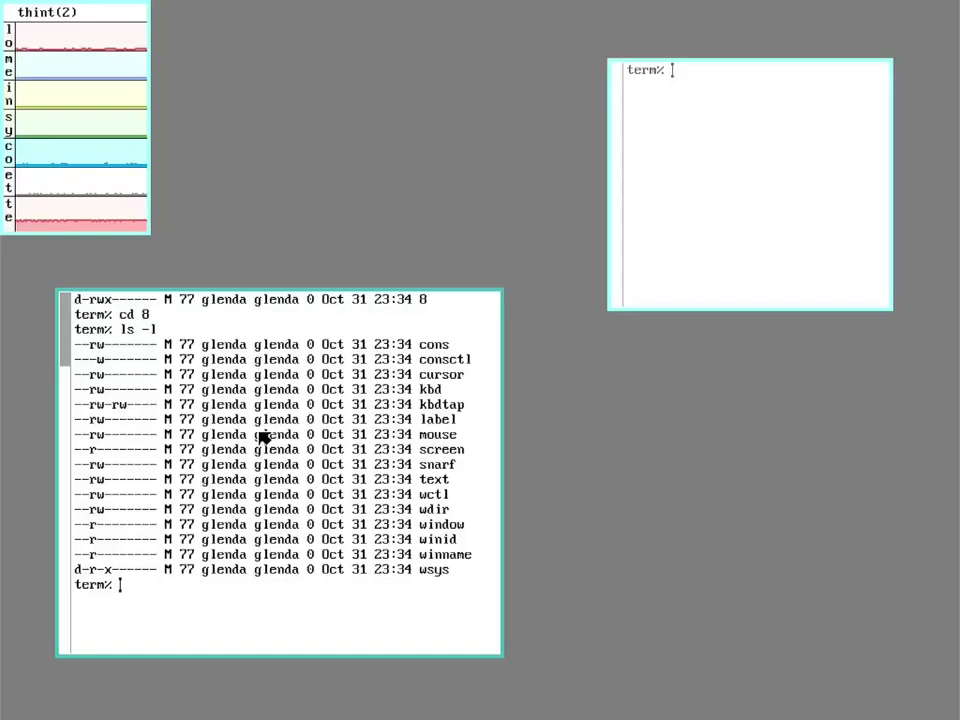
# - Run cat on the wctl file while making the empty terminal current and resizing it wider and shorter
pyautogui.write('cat wc')
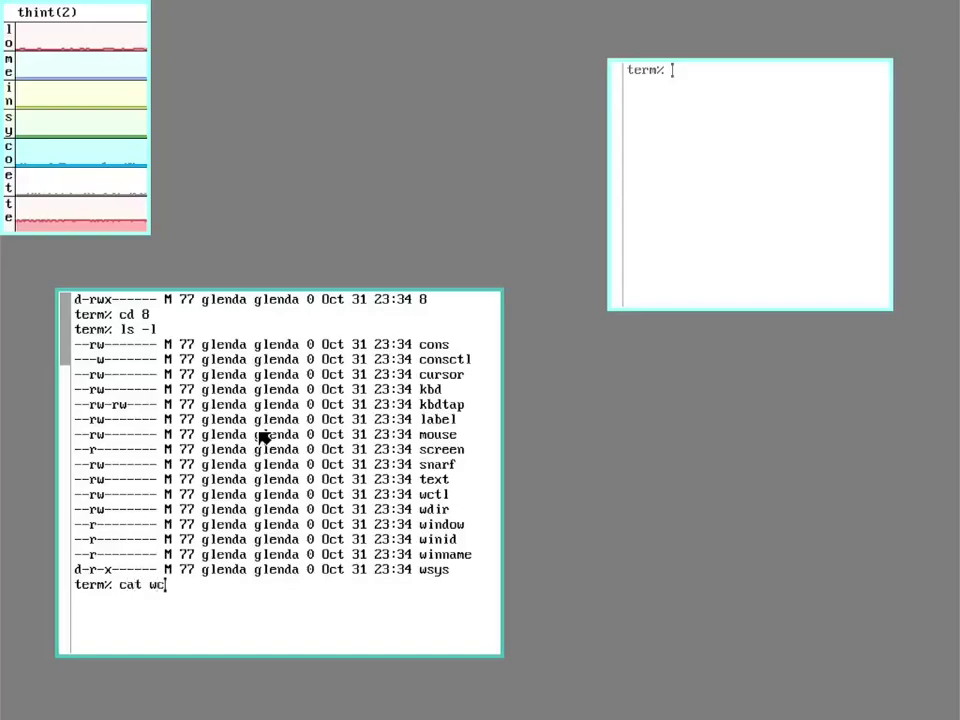
pyautogui.write('tl')
pyautogui.press('Return')
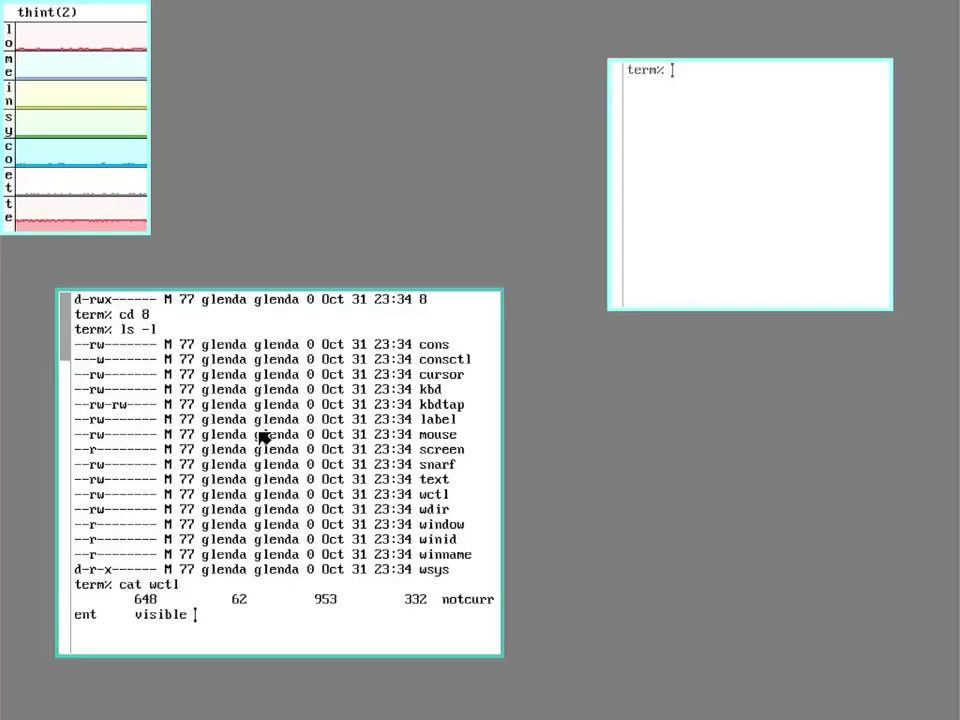
pyautogui.click(645, 275)
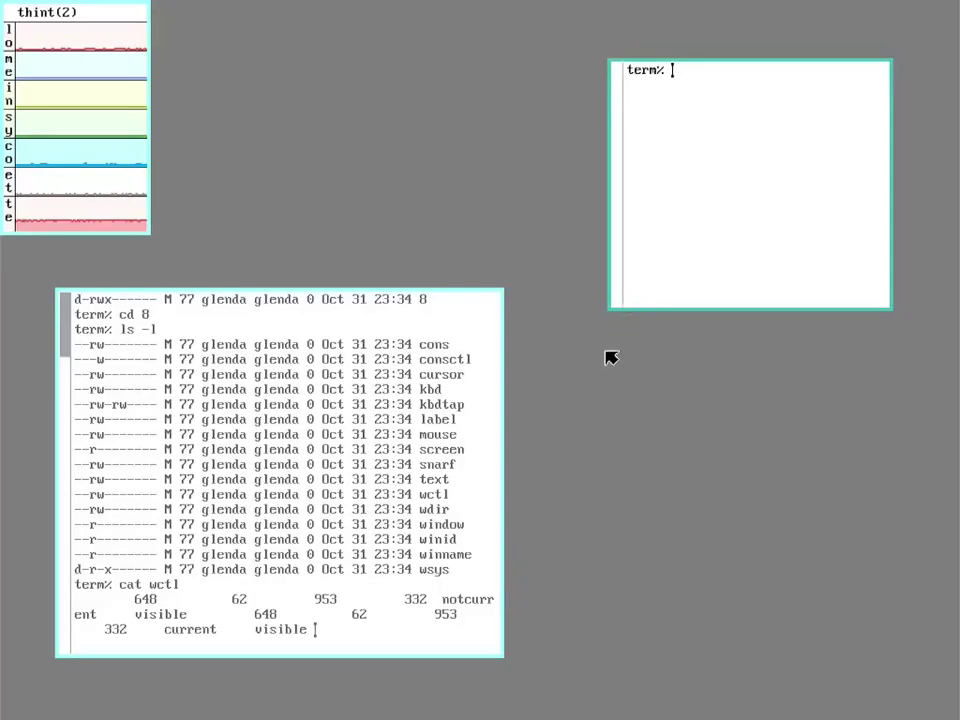
pyautogui.moveTo(611, 307); pyautogui.dragTo(390, 248)
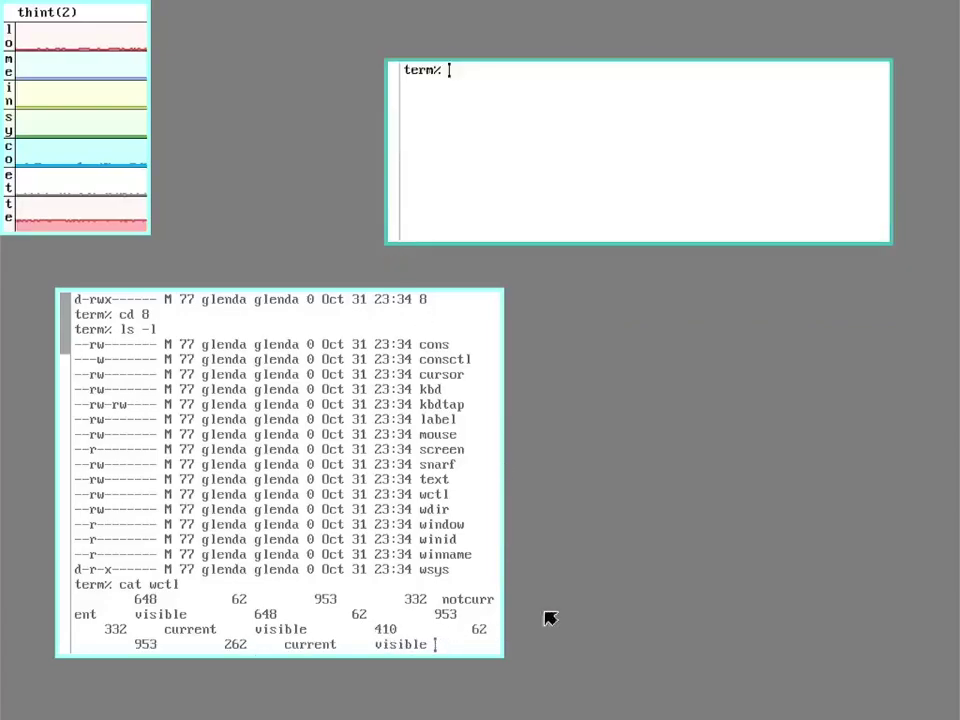
# - Return to the terminal reading wctl, interrupt cat and get a fresh prompt
pyautogui.click(453, 592)
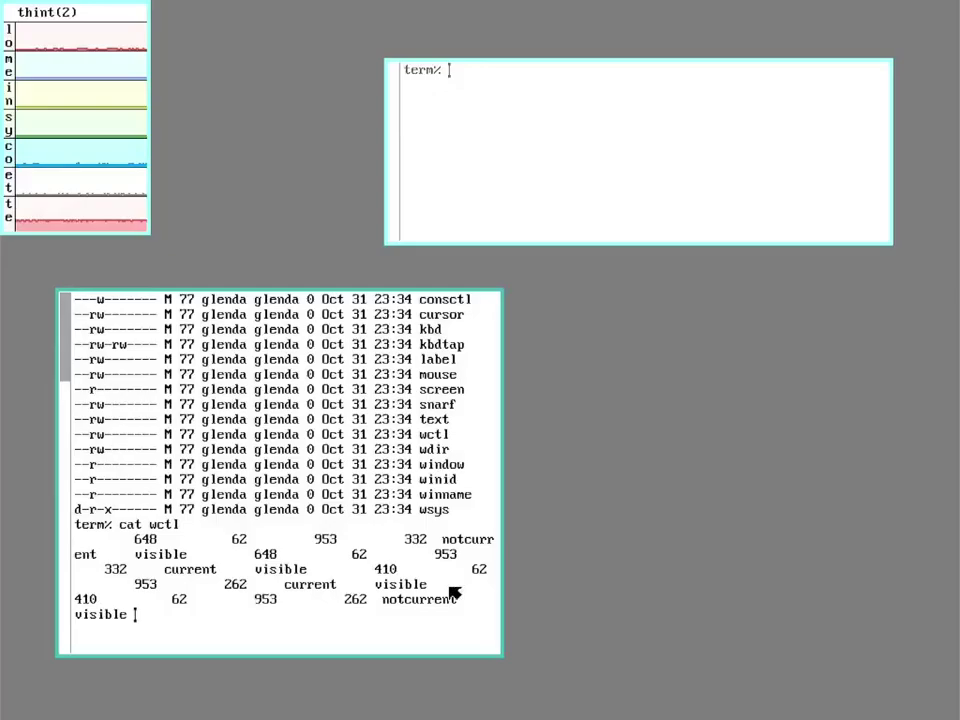
pyautogui.press('Delete')
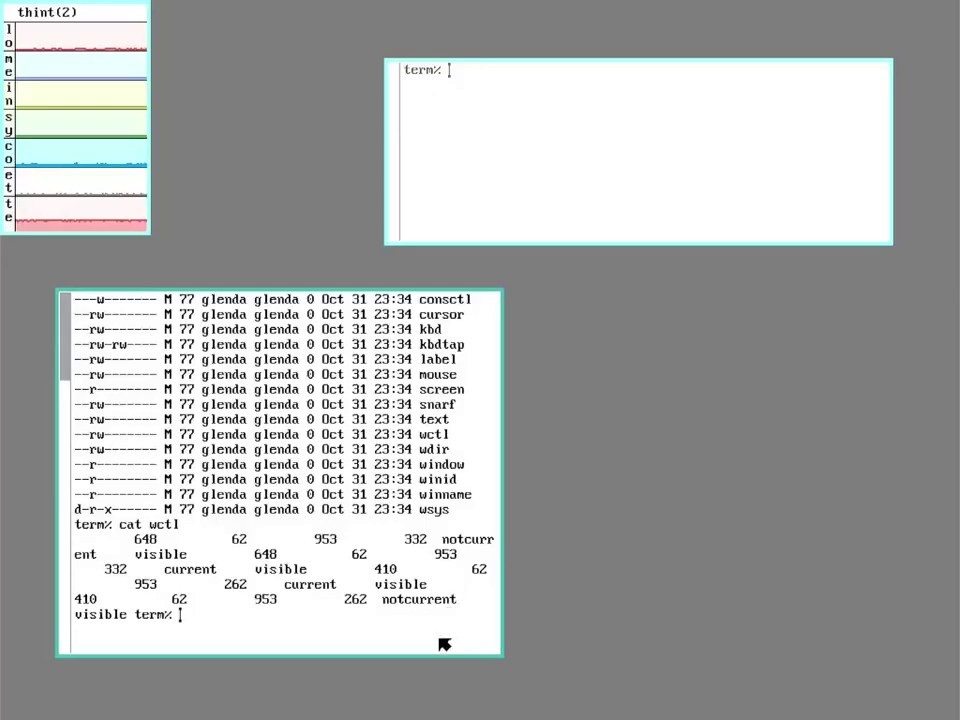
pyautogui.press('Return')
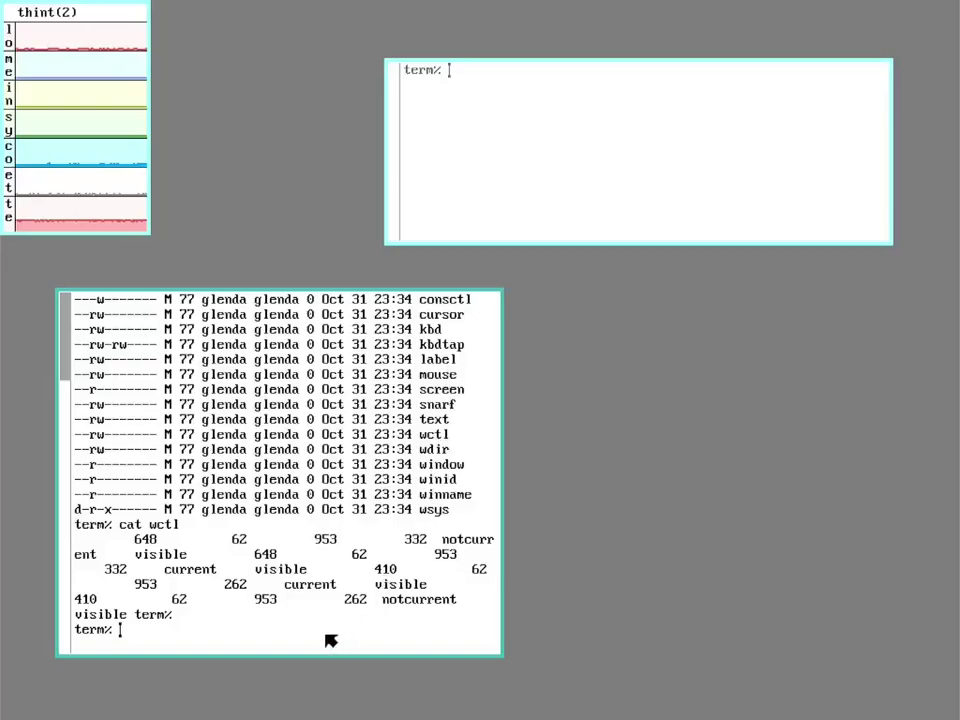
# - Run cat on the mouse file to watch pointer events, interrupt it and add a few blank prompts
pyautogui.write('cat mouse')
pyautogui.press('Return')
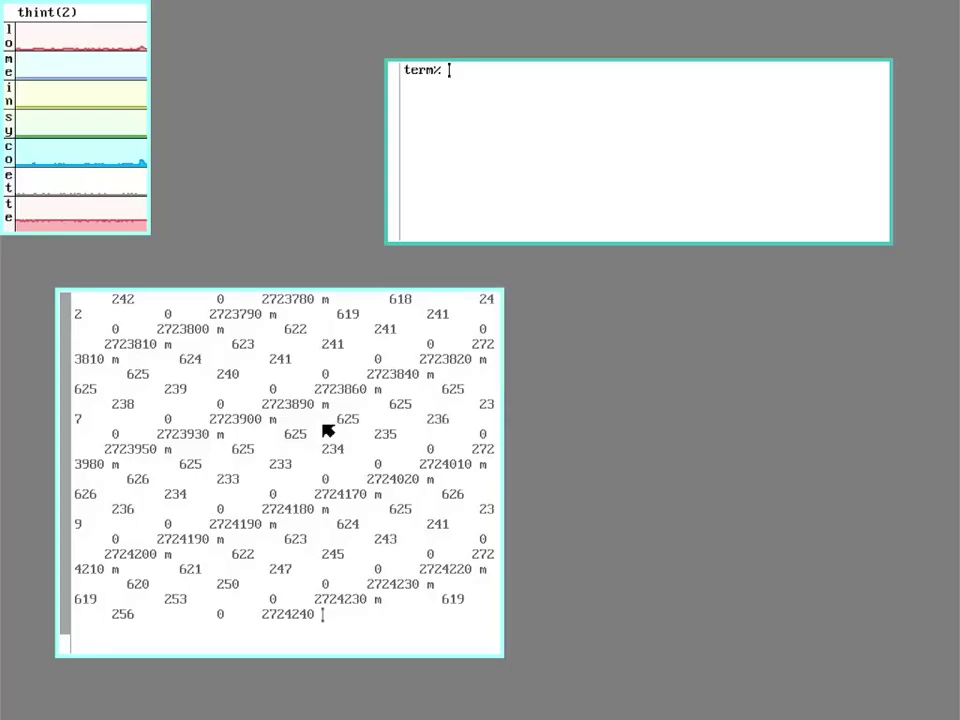
pyautogui.press('Delete')
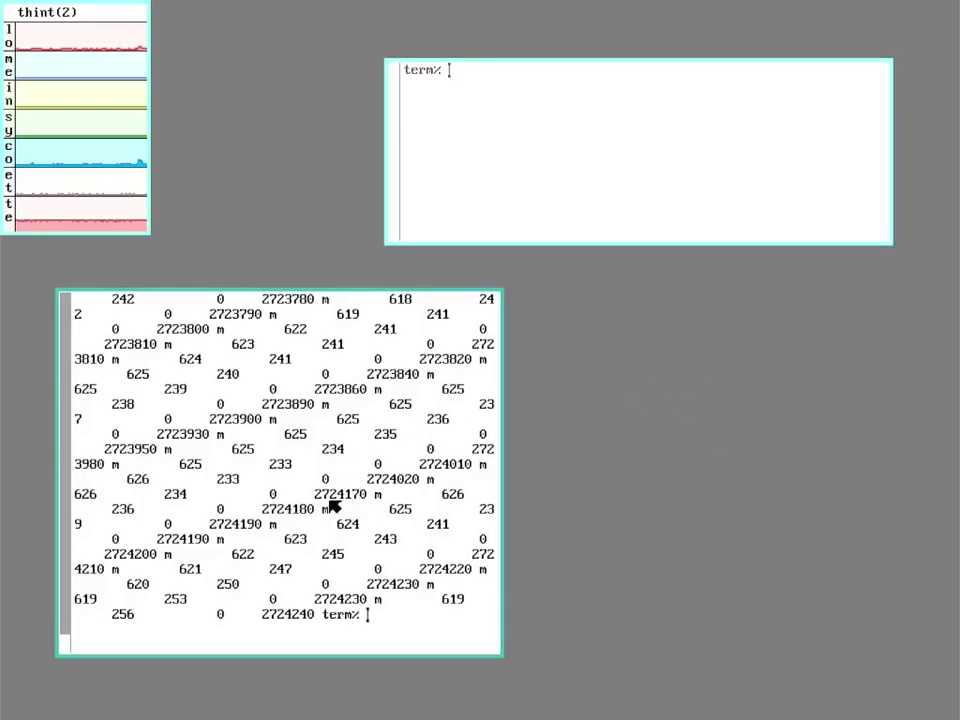
pyautogui.press('Return')
pyautogui.press('Return')
pyautogui.press('Return')
pyautogui.press('Return')
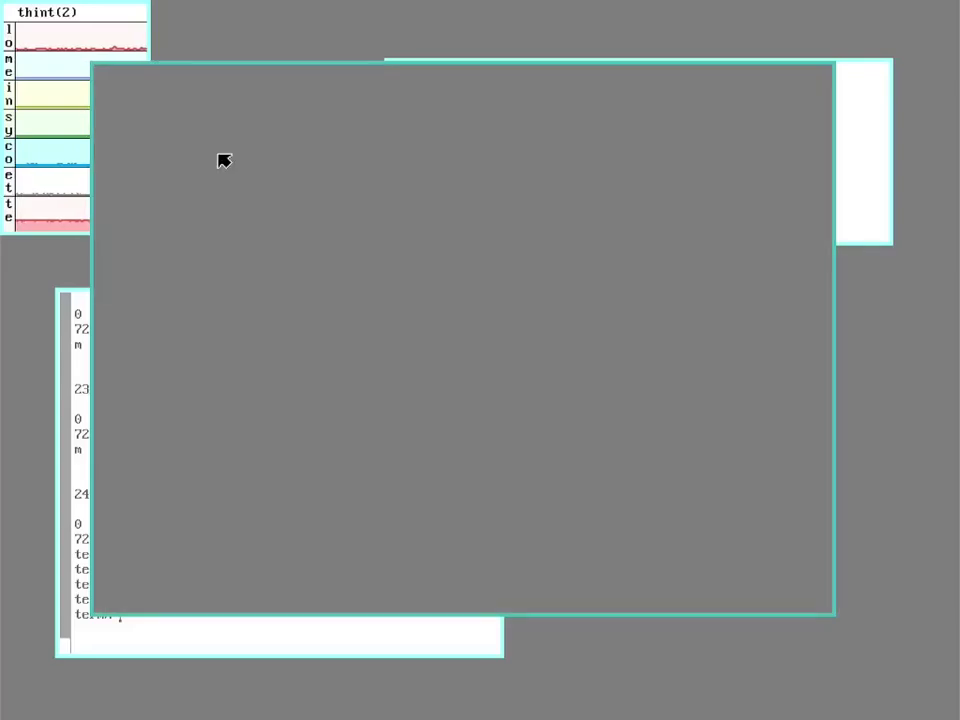
# - Create a narrow terminal window in the nested rio's upper-left corner and run stats -lmisce in it
pyautogui.rightClick(220, 357)
pyautogui.moveTo(220, 357); pyautogui.dragTo(93, 67)
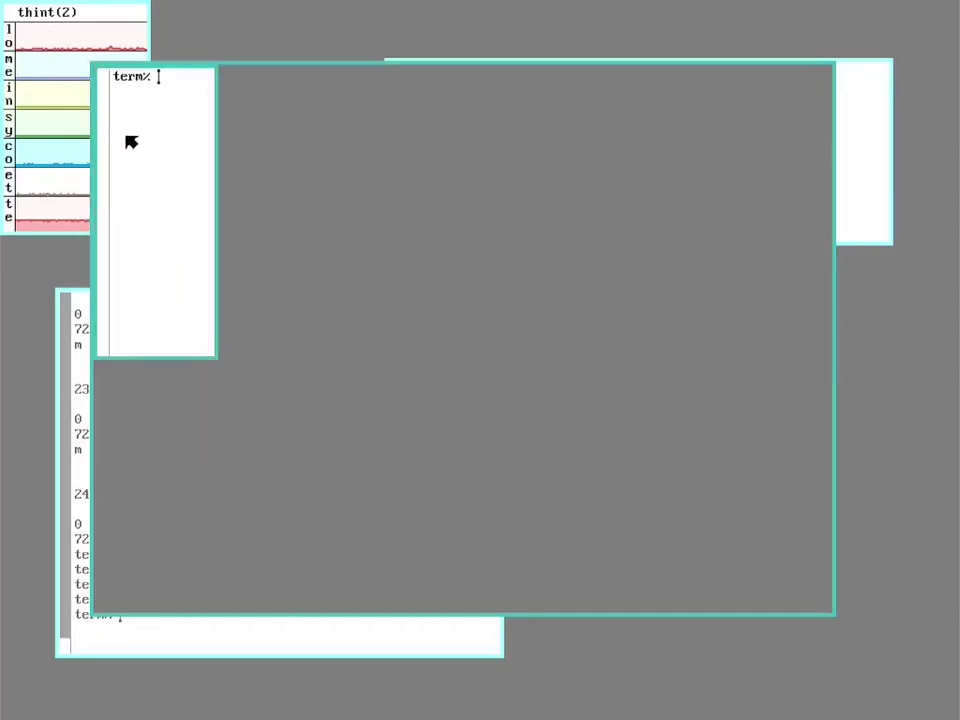
pyautogui.write('stats -lmisce')
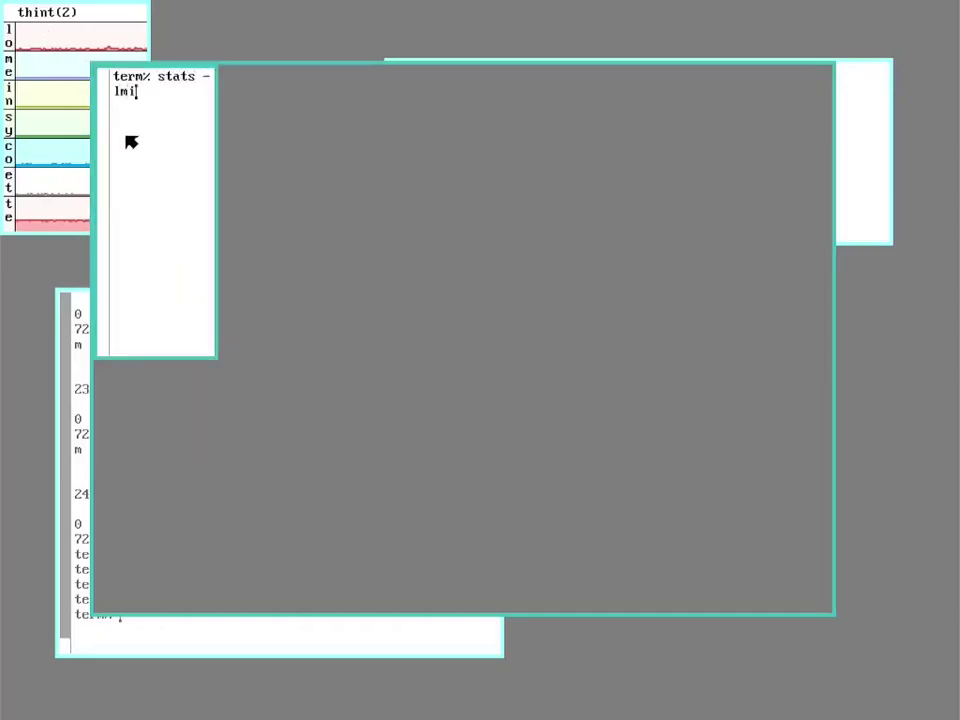
pyautogui.press('Return')
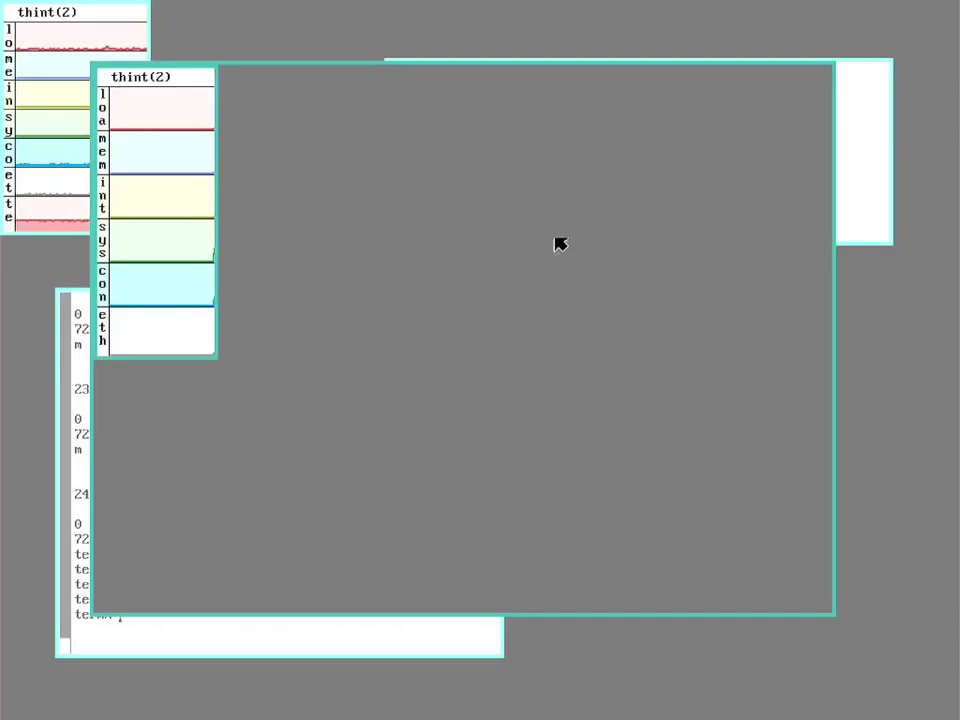
# - Create a larger terminal window beside the stats window in the nested rio and start acme in it
pyautogui.rightClick(312, 148)
pyautogui.moveTo(276, 133); pyautogui.dragTo(735, 497)
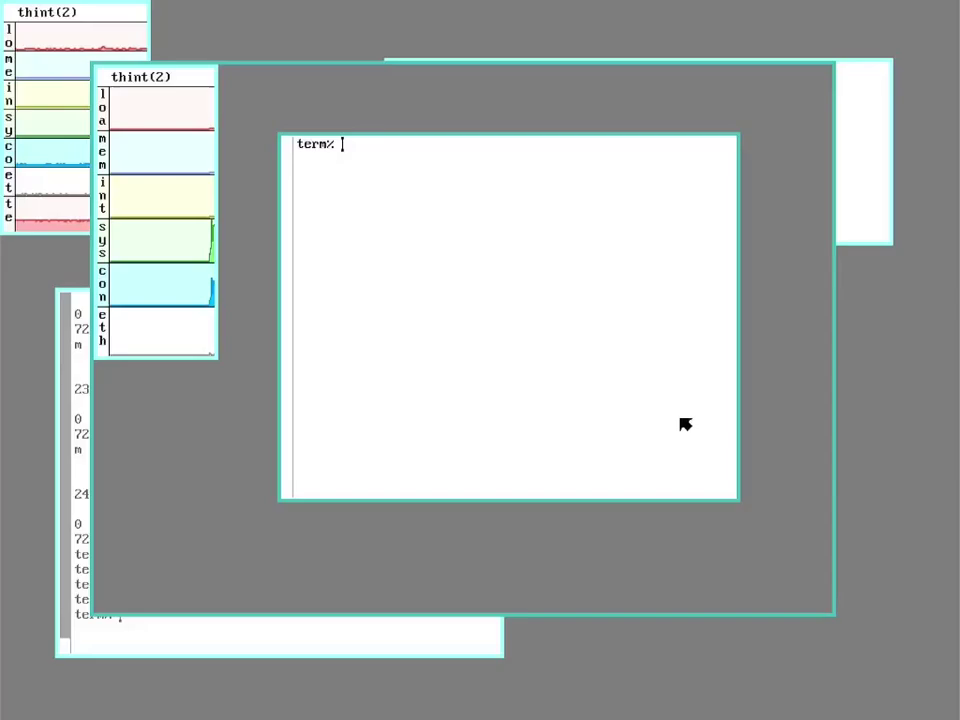
pyautogui.write('acme')
pyautogui.press('Return')
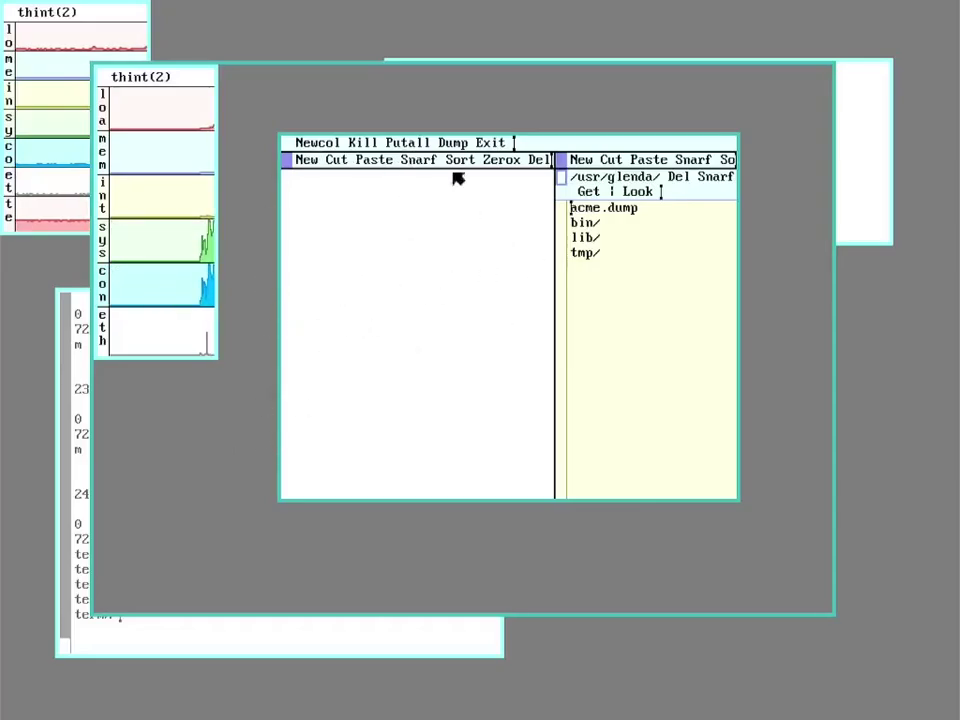
# - Hide the nested rio window, restore it, and hide it again
pyautogui.rightClick(266, 47)
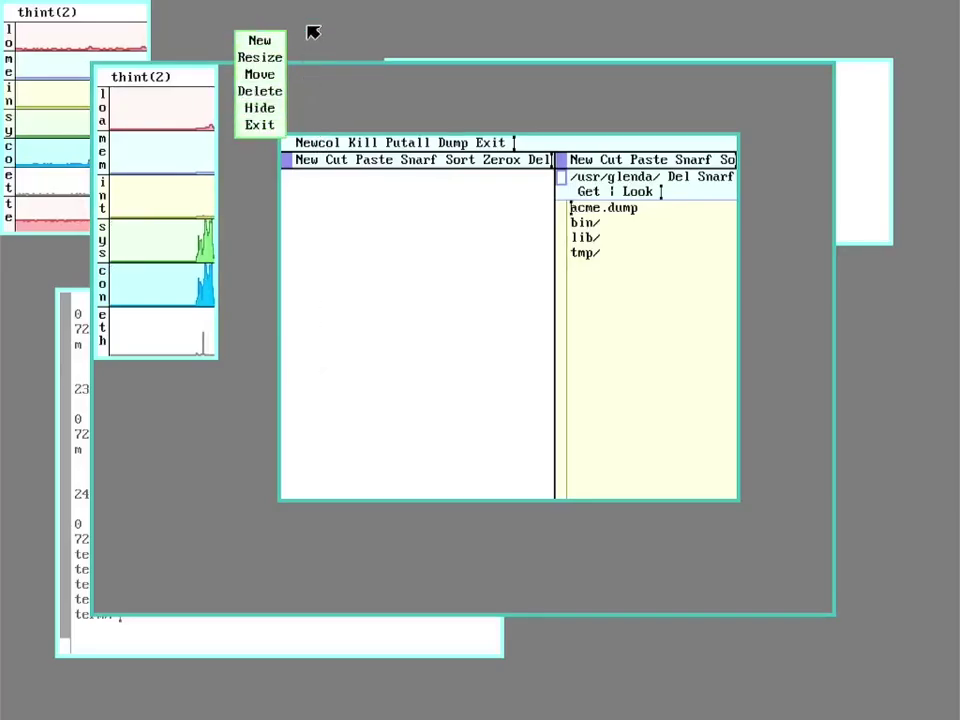
pyautogui.rightClick(261, 107)
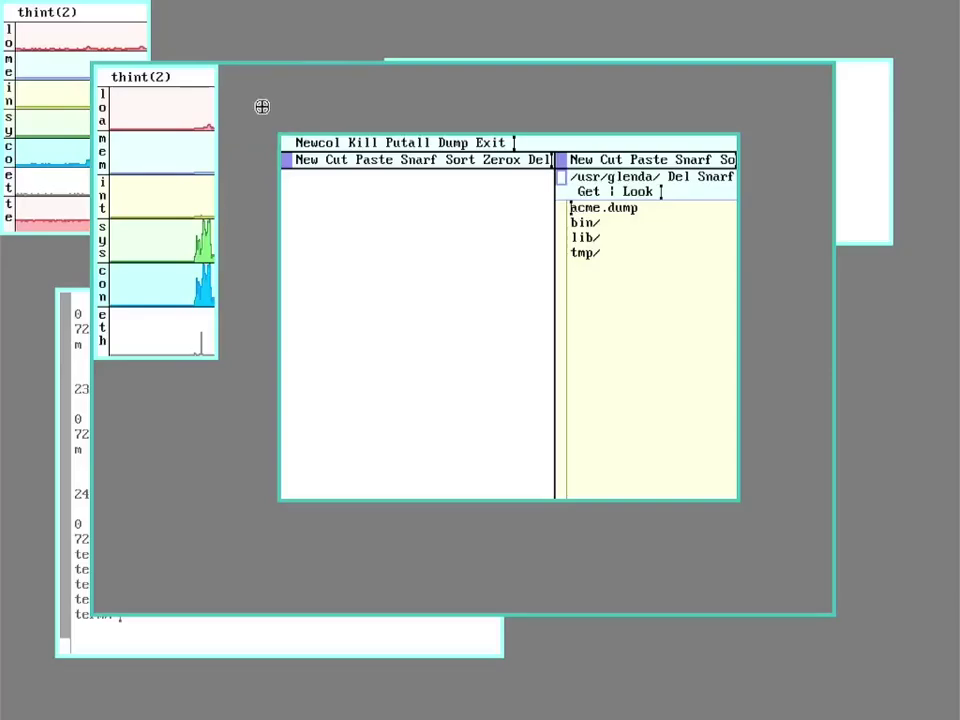
pyautogui.rightClick(285, 131)
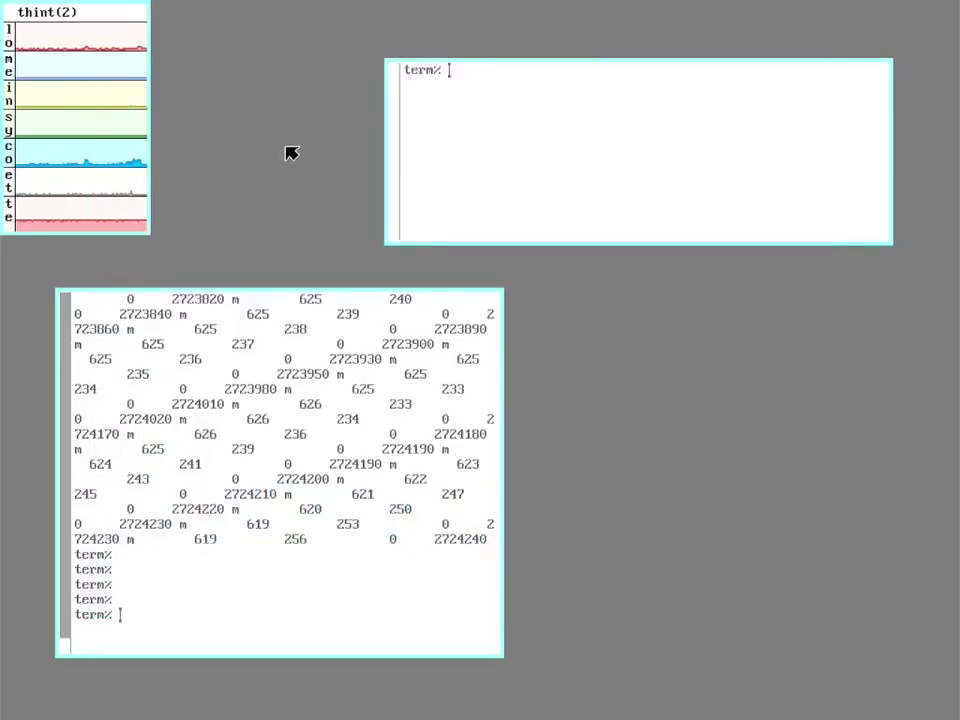
pyautogui.rightClick(300, 182)
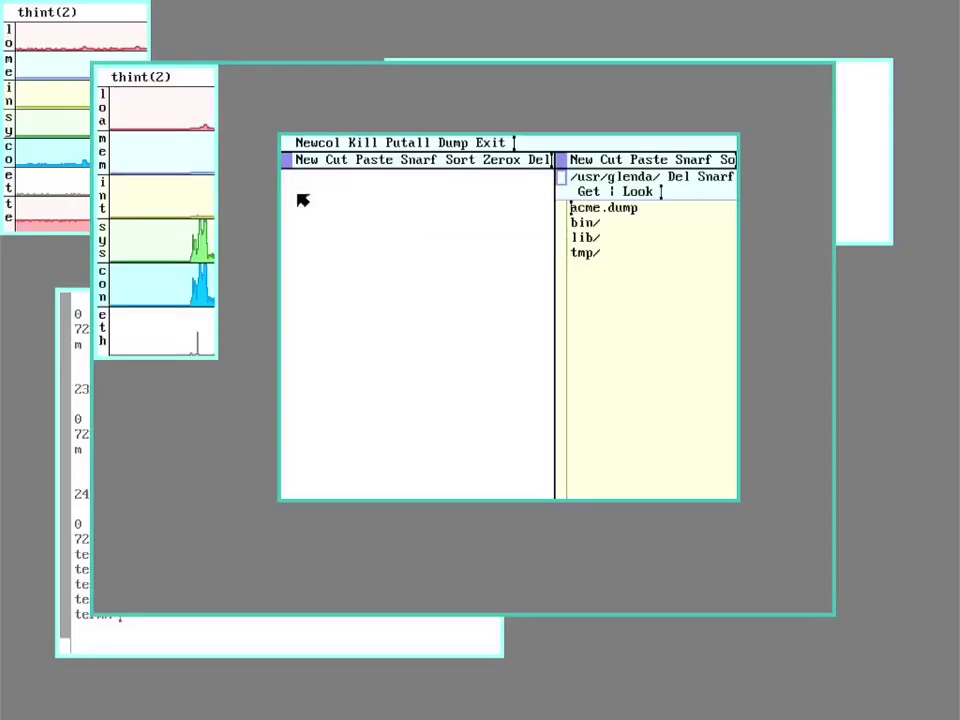
pyautogui.rightClick(222, 38)
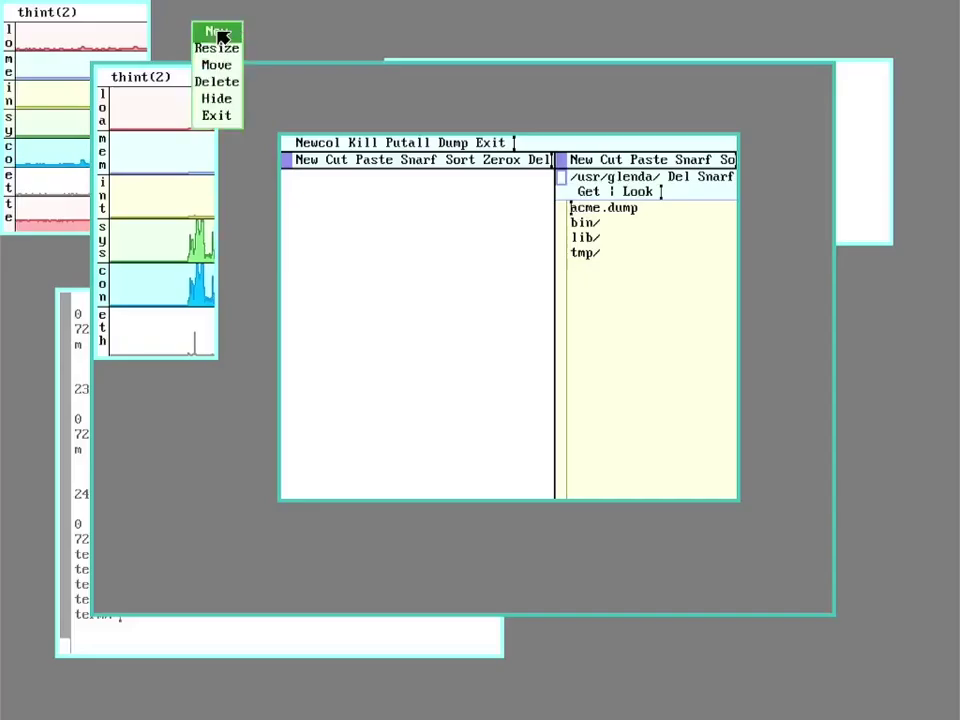
pyautogui.rightClick(232, 110)
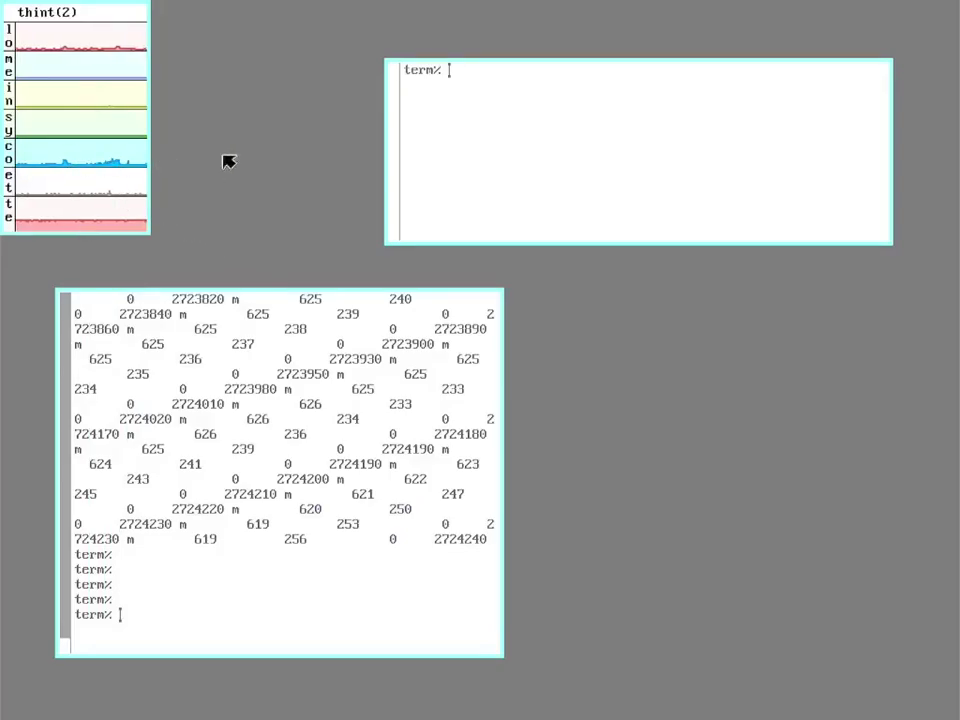
# - Create a new large terminal window on the main desktop, partly covering the two existing terminals
pyautogui.rightClick(78, 205)
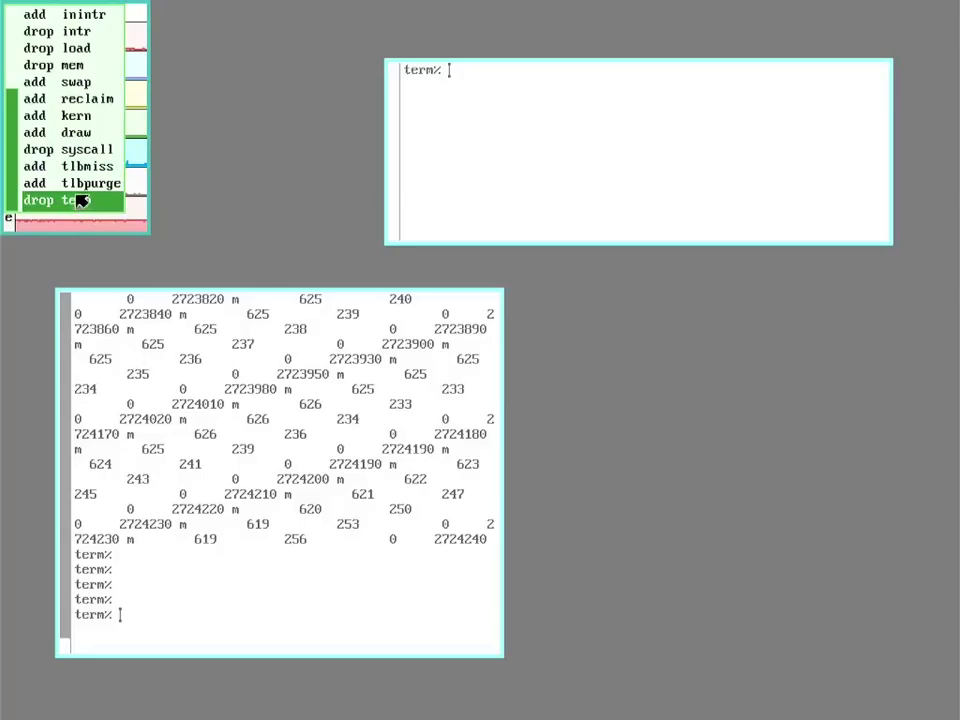
pyautogui.rightClick(245, 140)
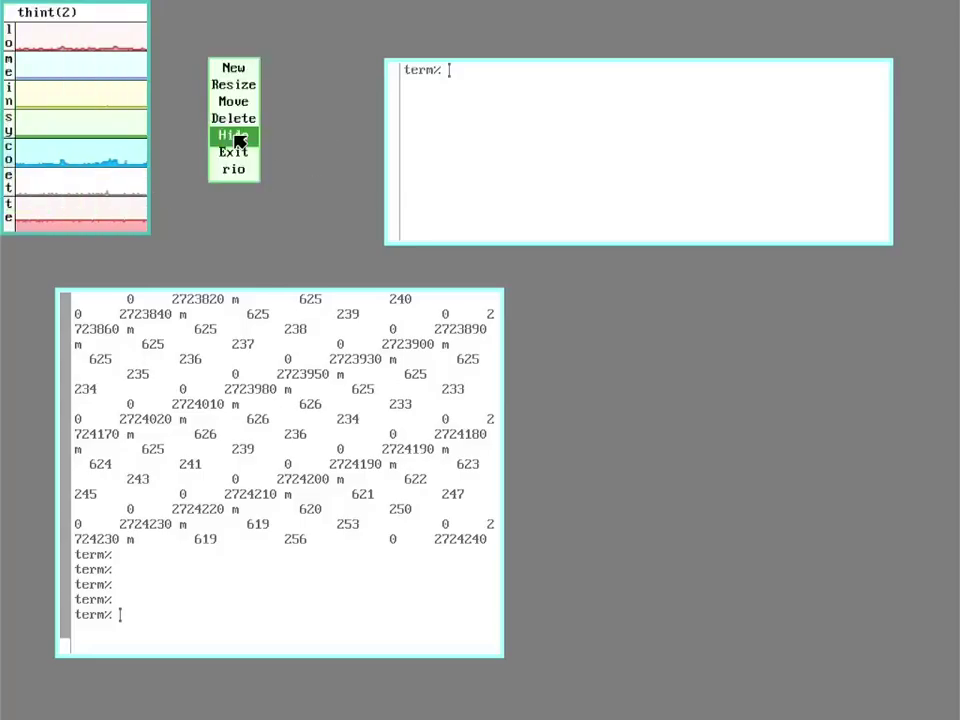
pyautogui.click(242, 70)
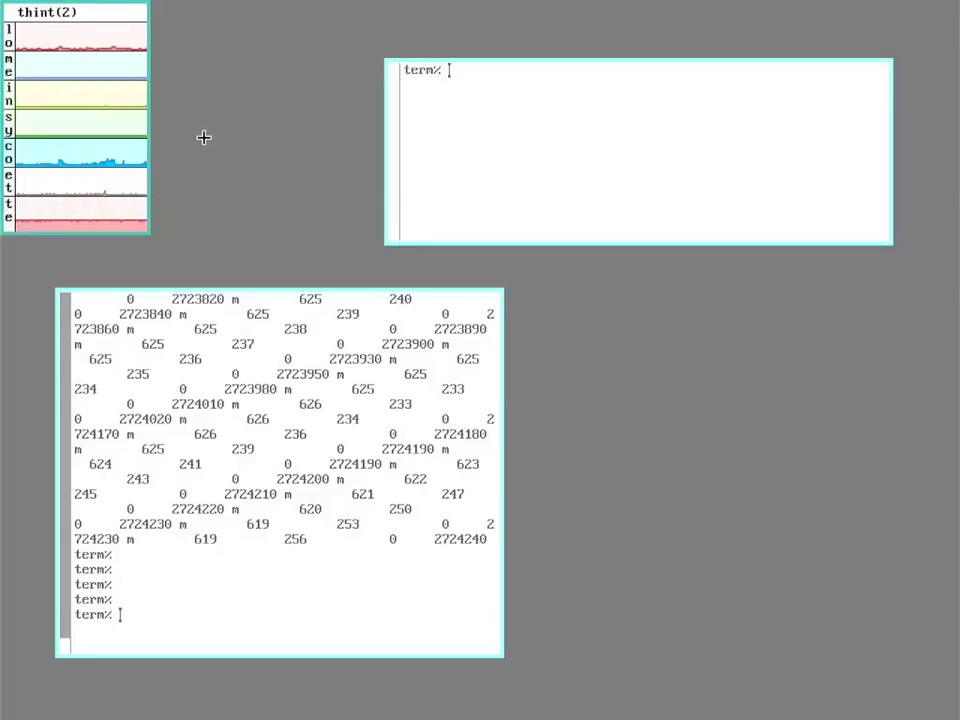
pyautogui.moveTo(185, 143); pyautogui.dragTo(887, 679)
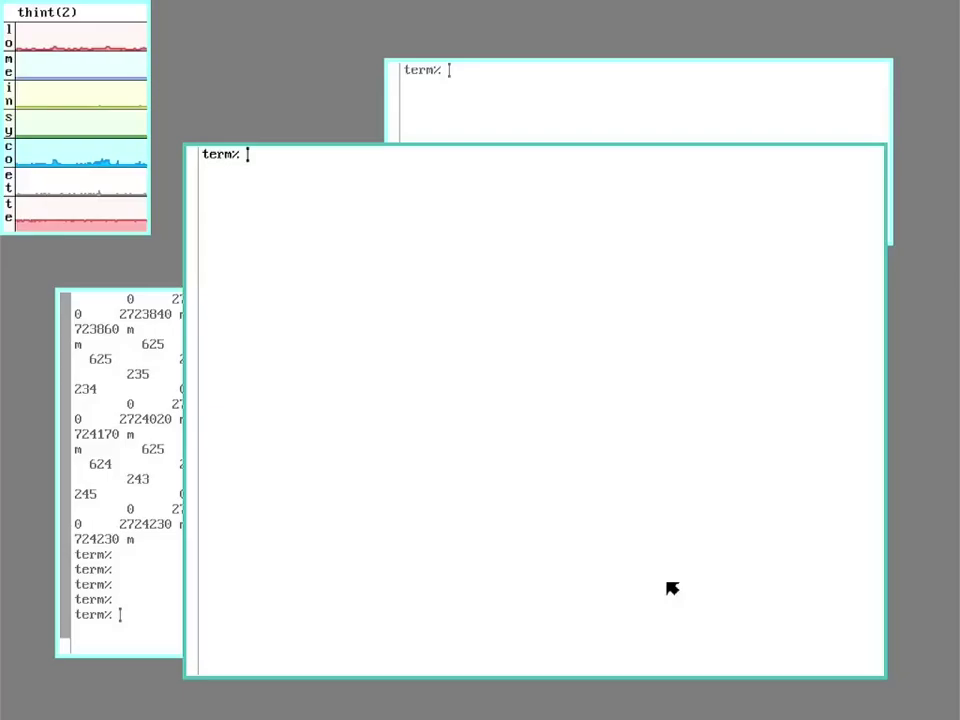
# - Import the '#s' device from central onto /n with rimport and list the contents of /n
pyautogui.write('ri')
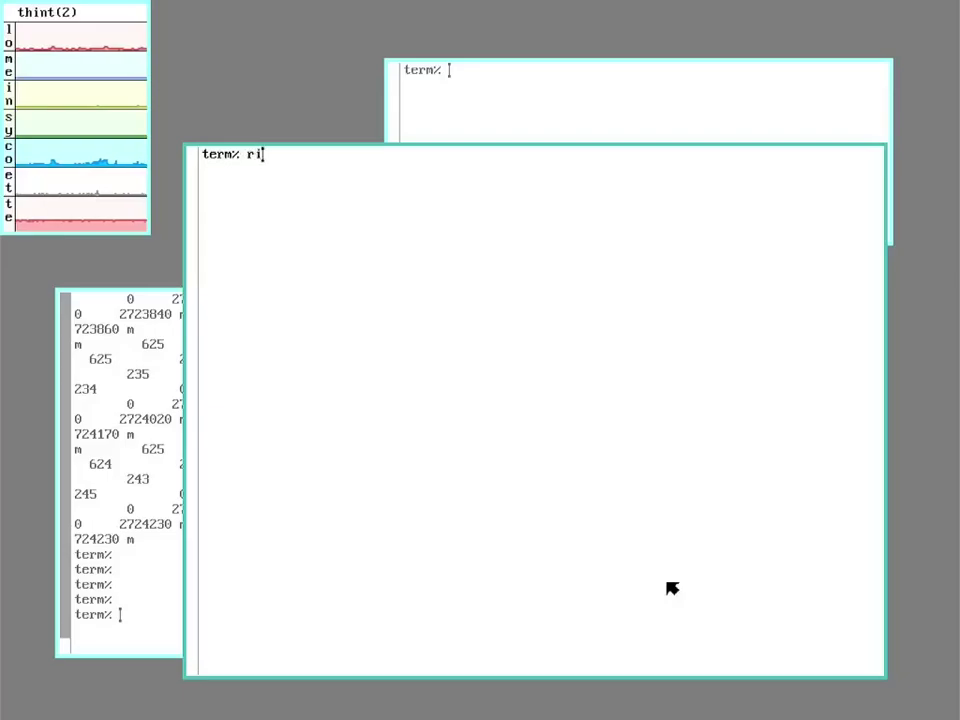
pyautogui.write('mport ')
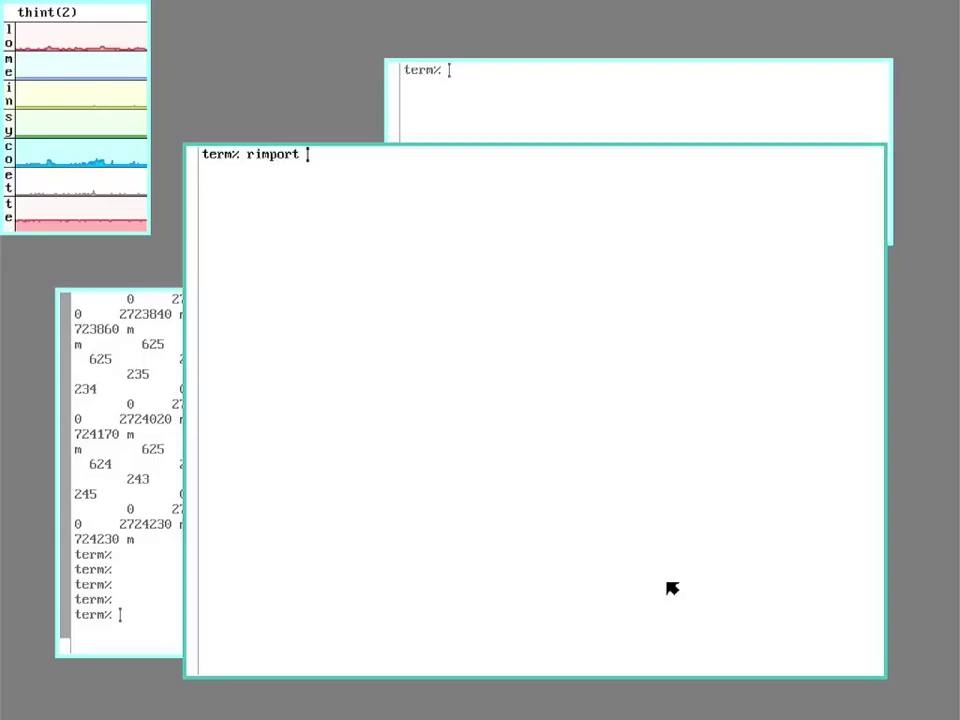
pyautogui.write('centra')
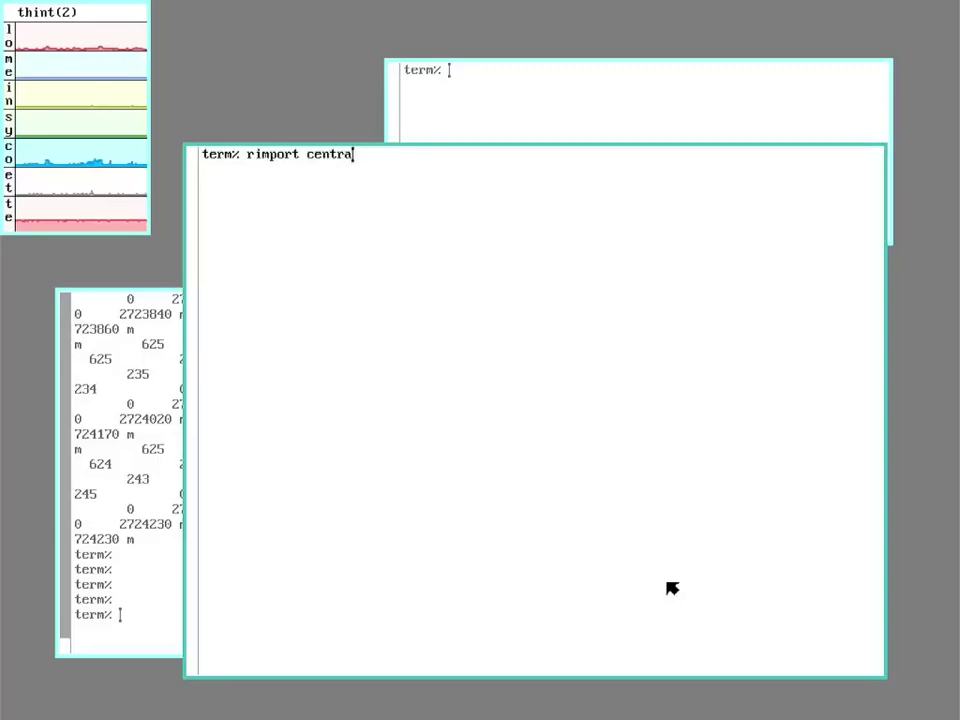
pyautogui.write("l '#s' /n term% ")
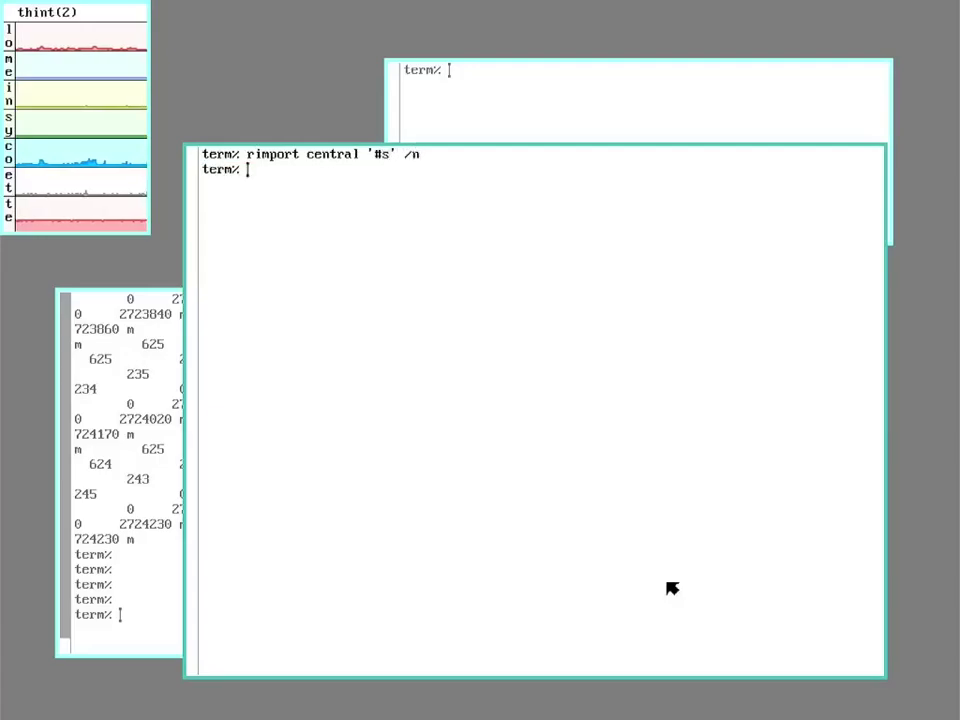
pyautogui.write('l')
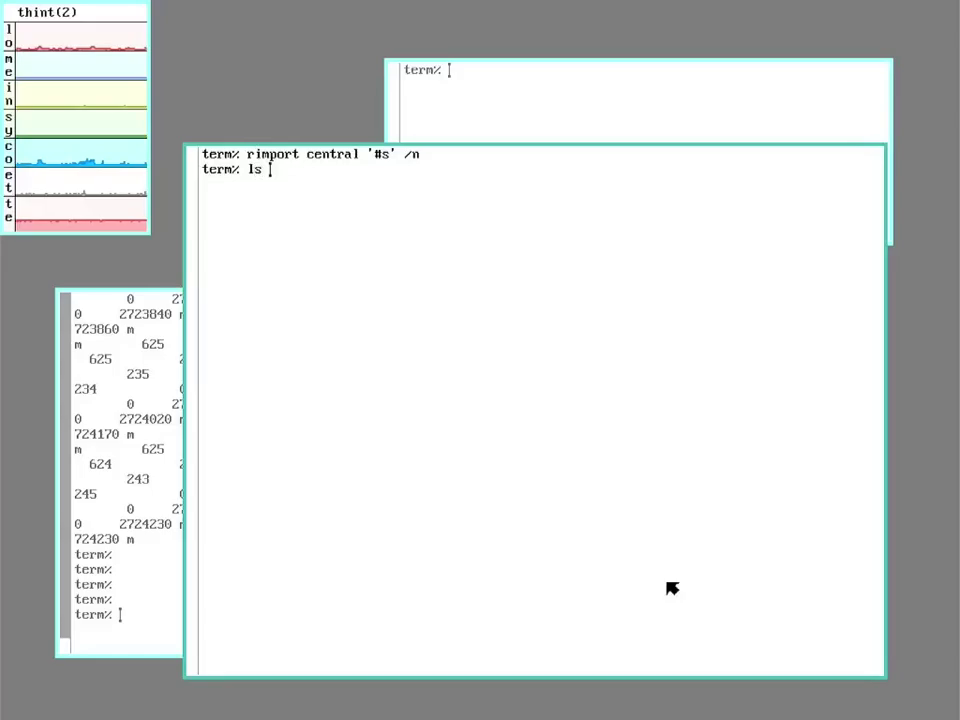
pyautogui.write('s /n')
pyautogui.press('Return')
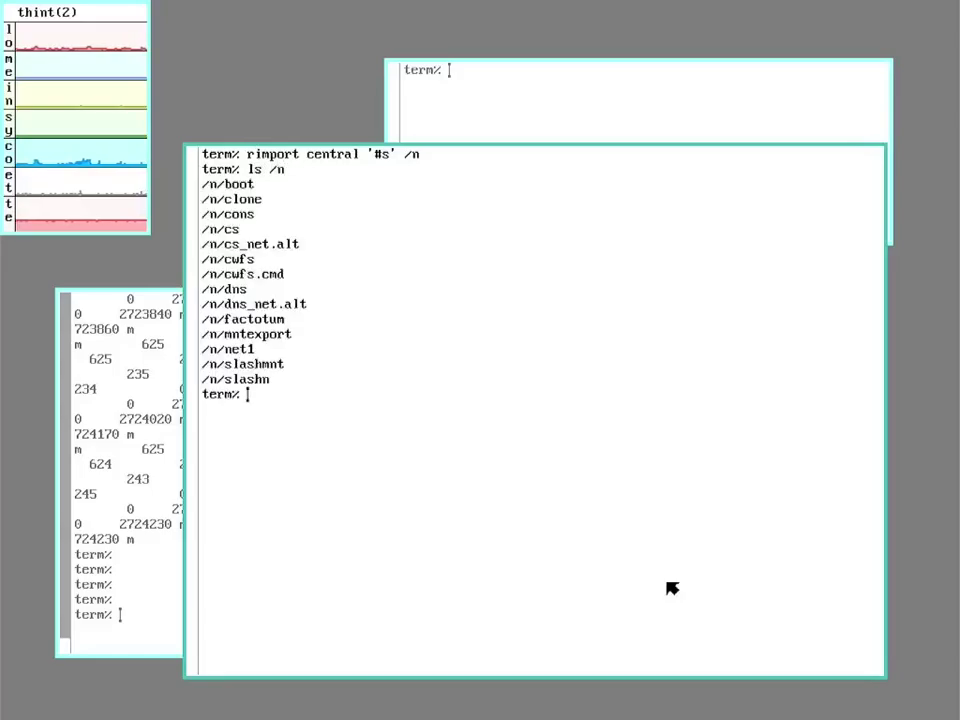
# - Mount the imported network service /n/net1 on /net in the large terminal window
pyautogui.write('mount ')
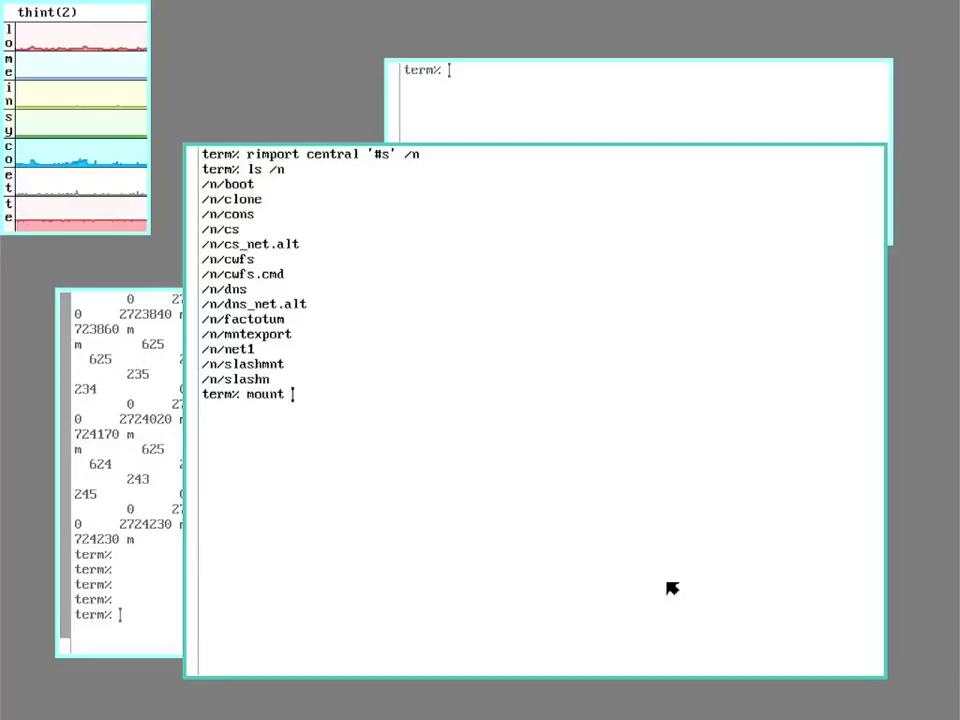
pyautogui.write('/n/net')
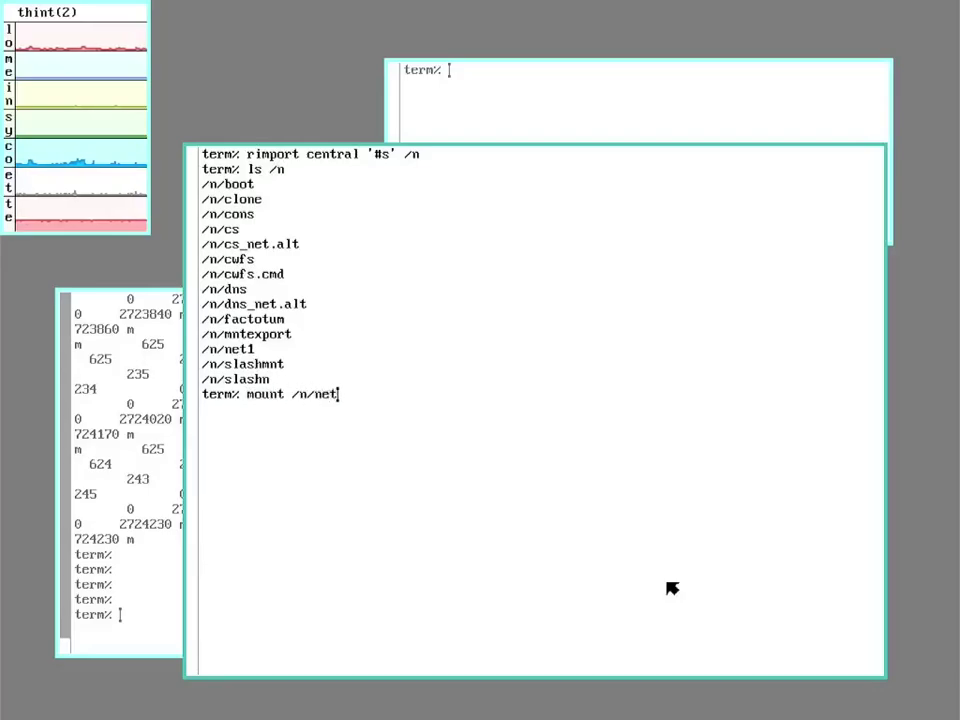
pyautogui.write('1 /net')
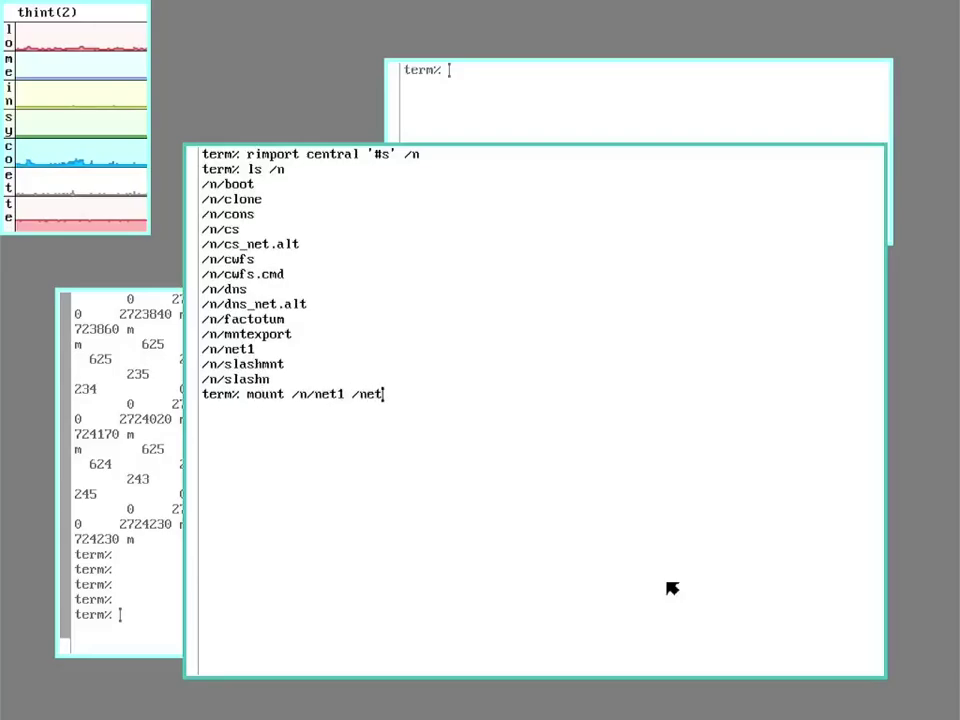
pyautogui.press('Return')
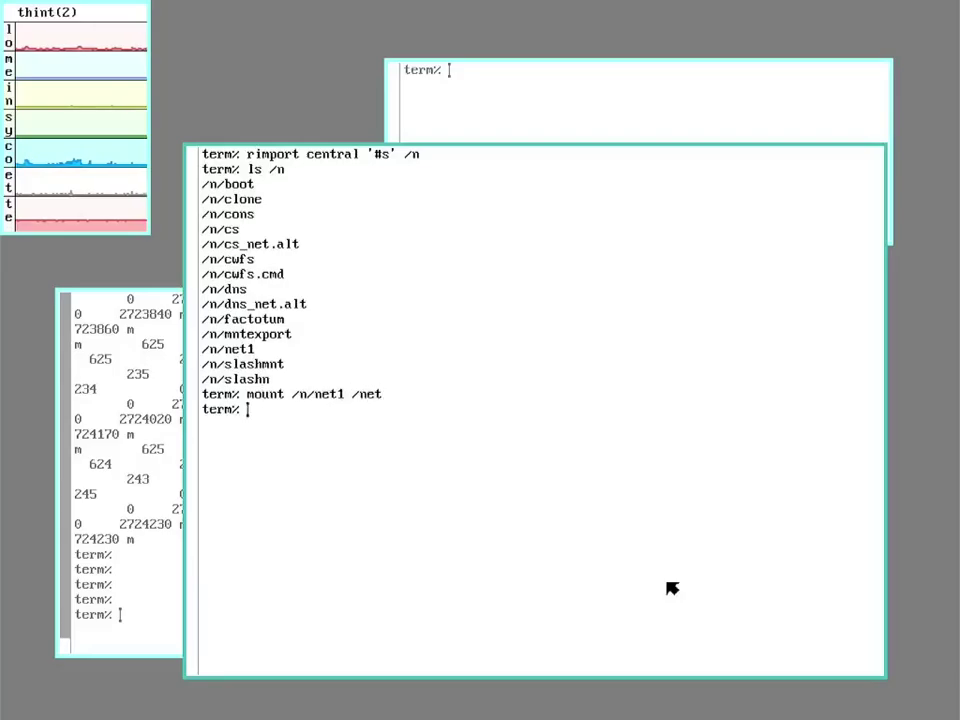
# - Ping google.com with ip/ping and interrupt it after the first replies
pyautogui.write('ip/ping goo')
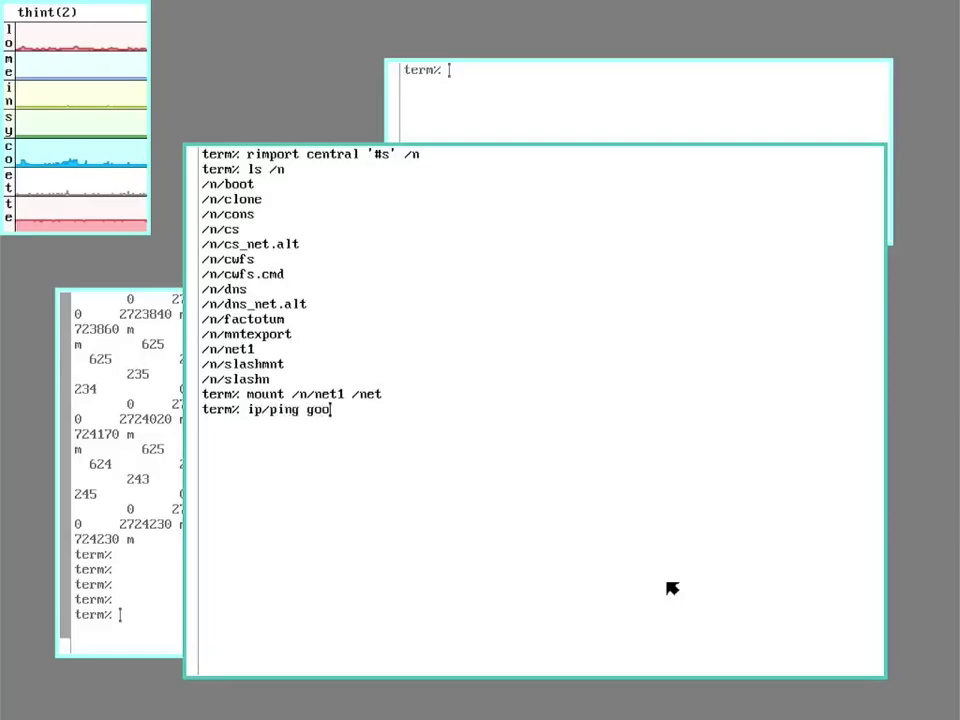
pyautogui.write('gle.com')
pyautogui.press('Return')
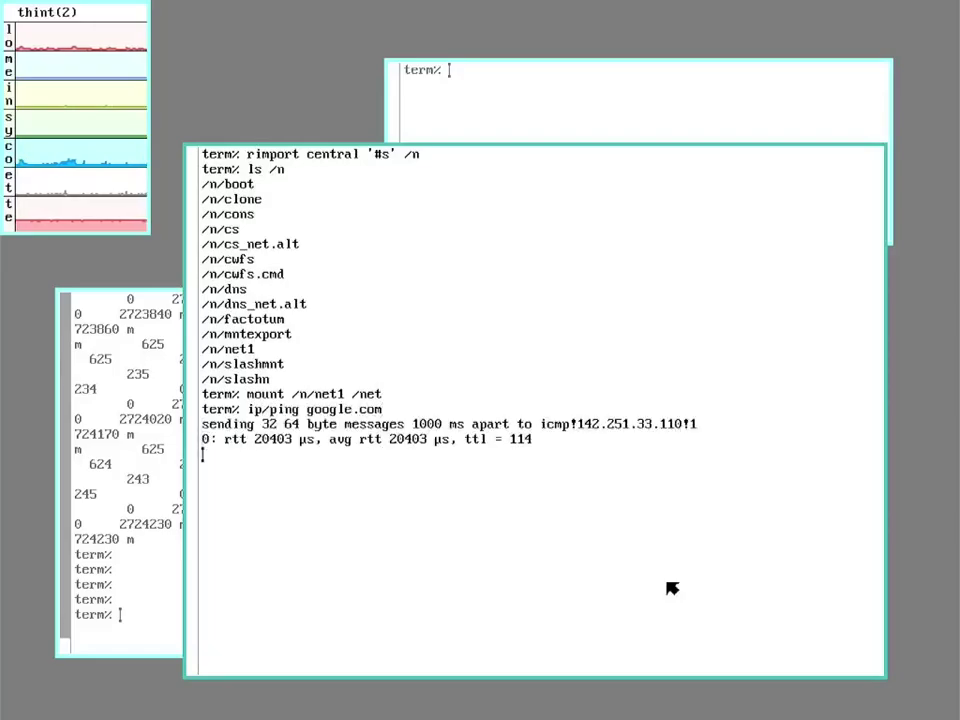
pyautogui.press('Delete')
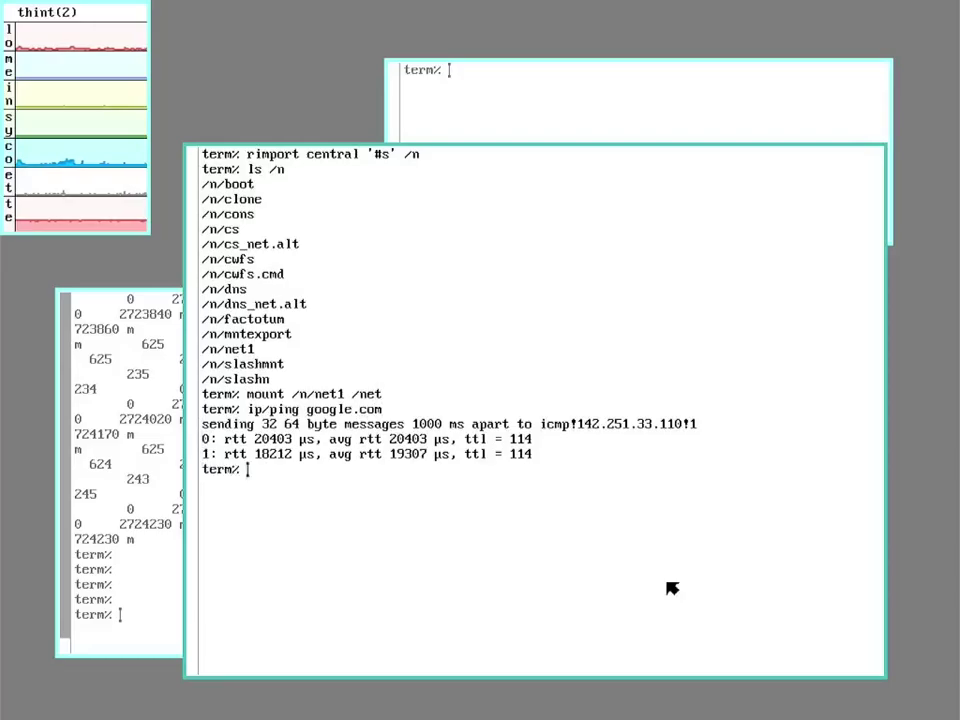
# - Start a nested rio with the -s option in the large terminal window
pyautogui.write('rio ')
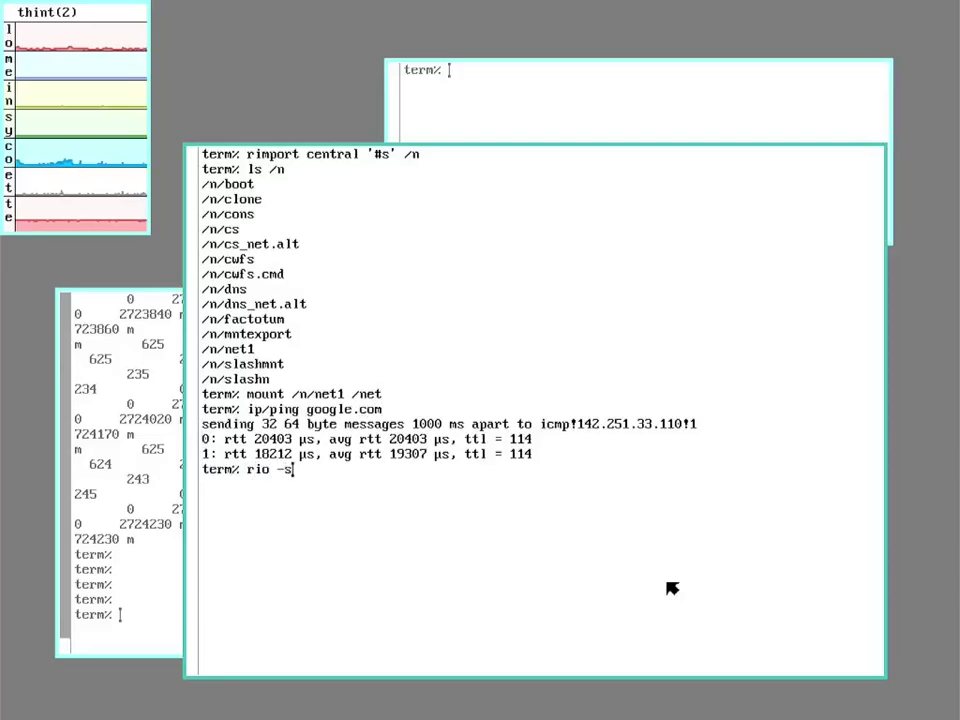
pyautogui.write('-s')
pyautogui.press('Return')
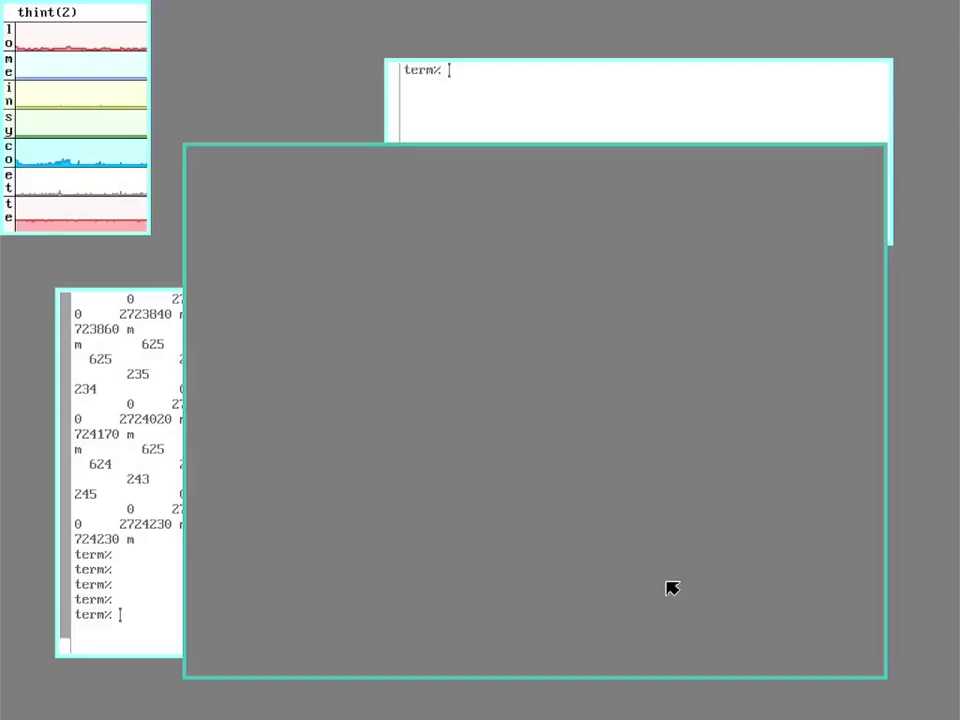
# - Create a narrow terminal window in the new nested rio's upper-left corner and run stats -lmisce in it
pyautogui.rightClick(412, 486)
pyautogui.moveTo(288, 416); pyautogui.dragTo(187, 147)
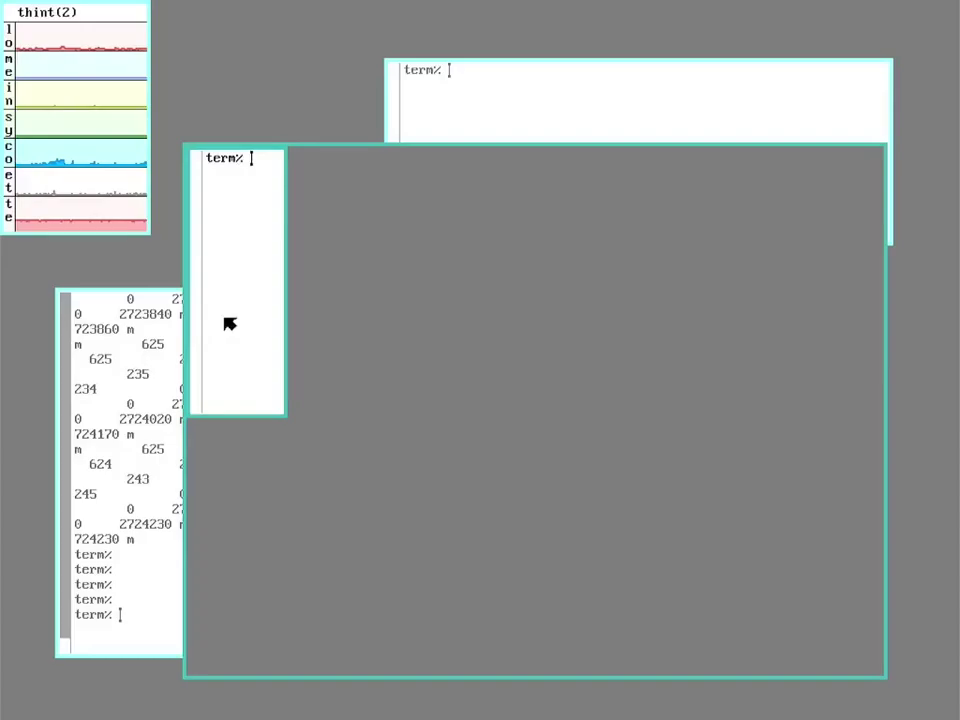
pyautogui.write('stats -lmisce')
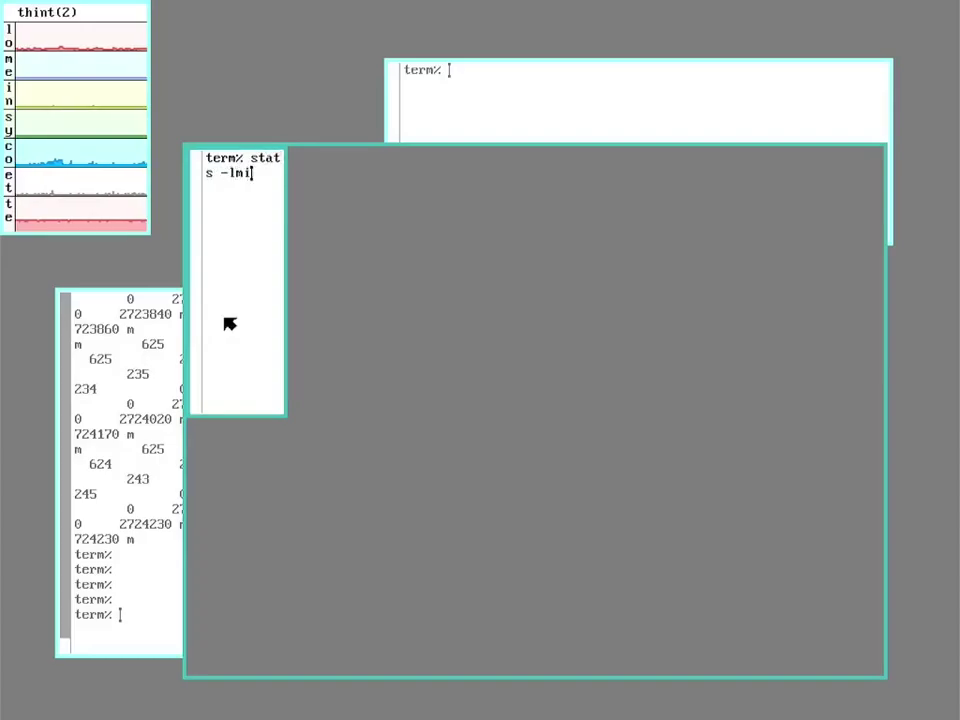
pyautogui.press('Return')
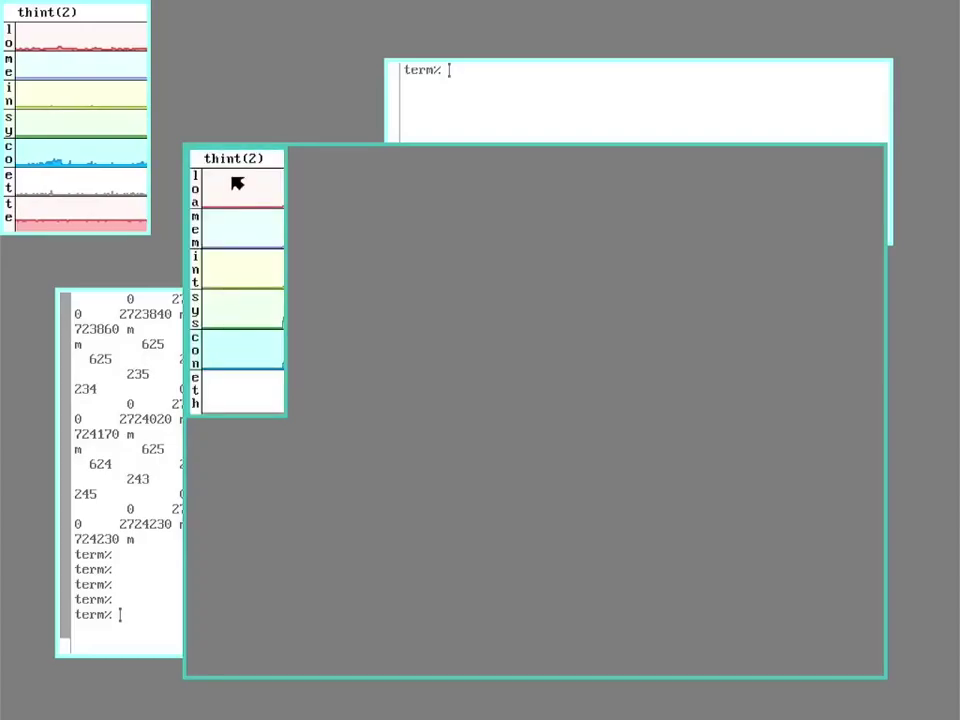
# - Create a roughly square terminal window in the nested rio's right half and run ip/ping google.com in it
pyautogui.rightClick(455, 315)
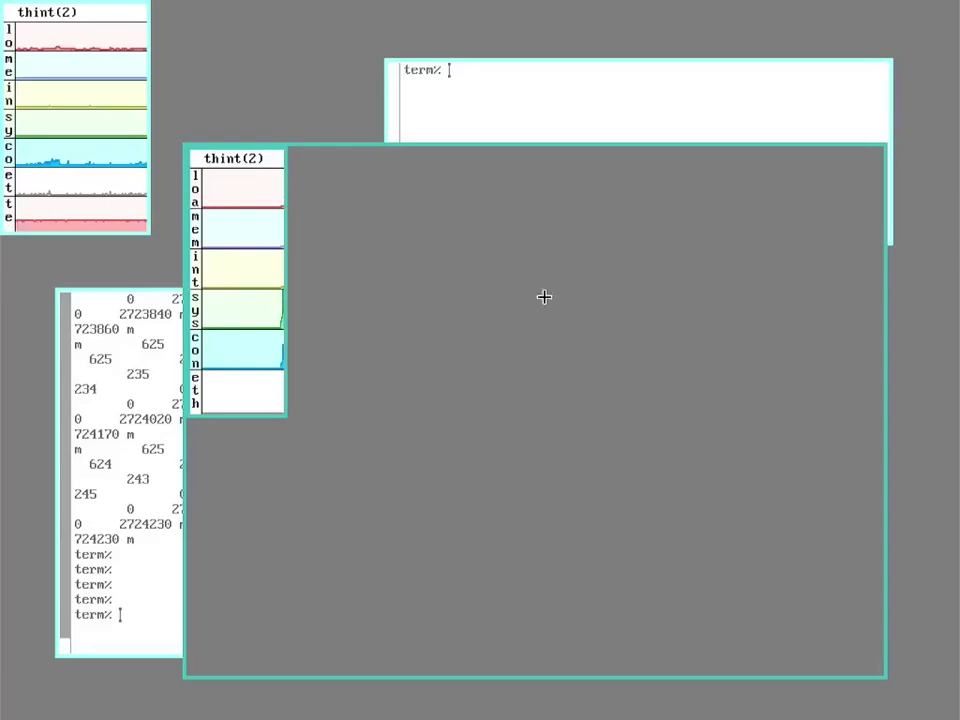
pyautogui.moveTo(563, 285); pyautogui.dragTo(841, 565)
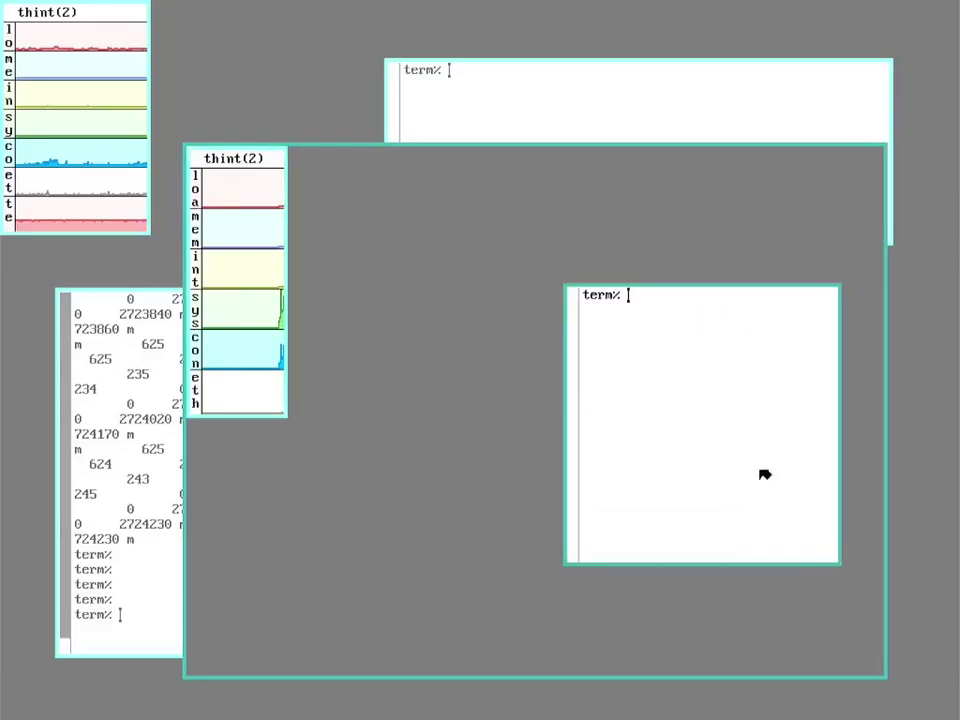
pyautogui.write('ip/p')
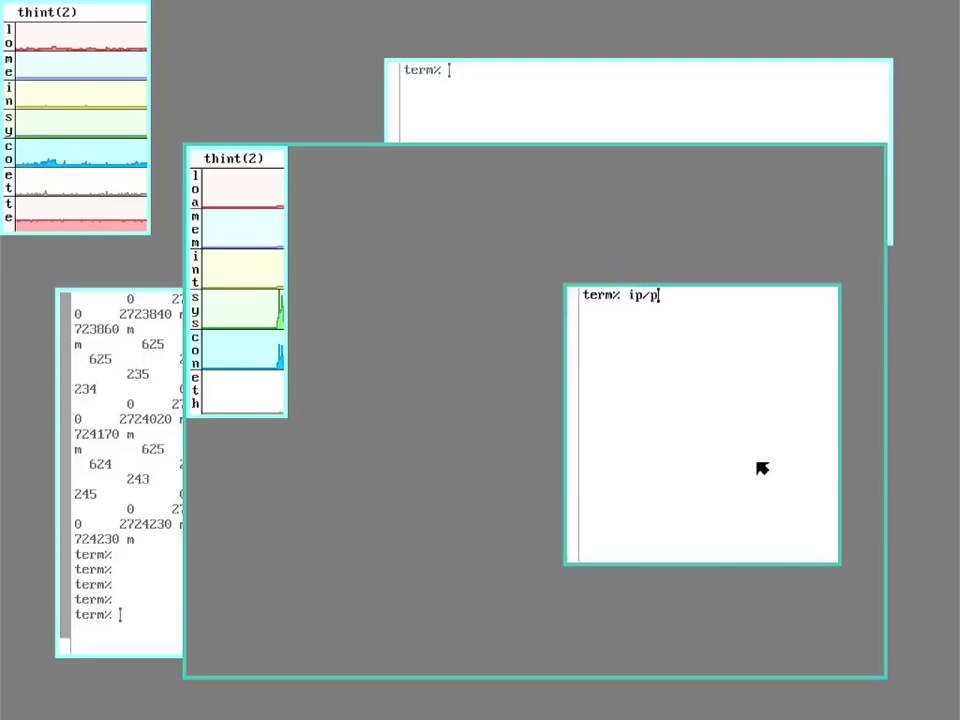
pyautogui.write('ing google.com')
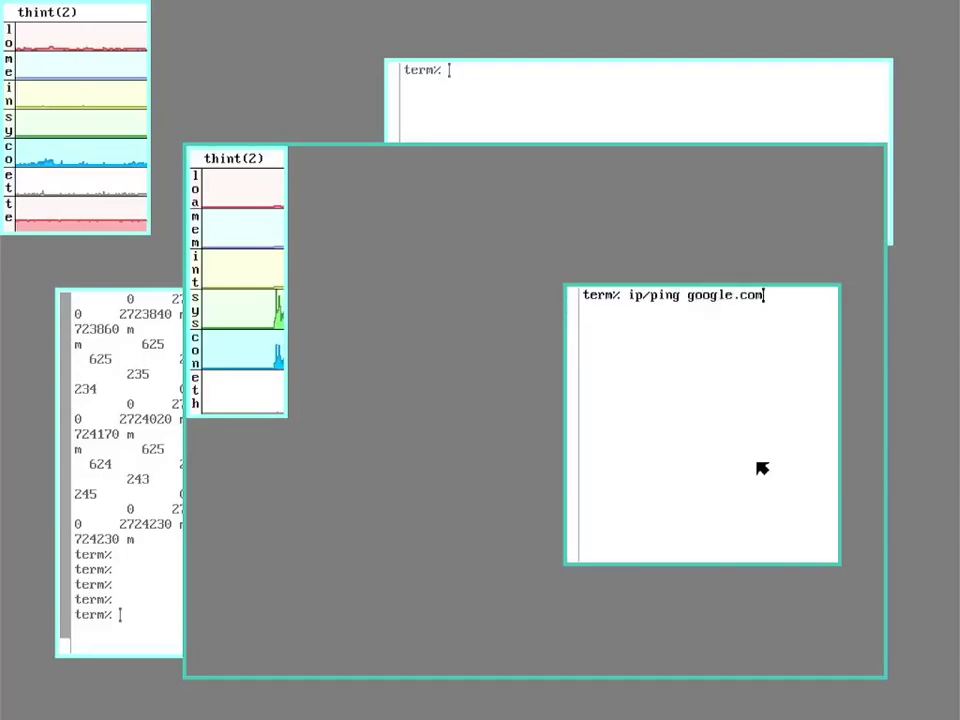
pyautogui.press('Return')
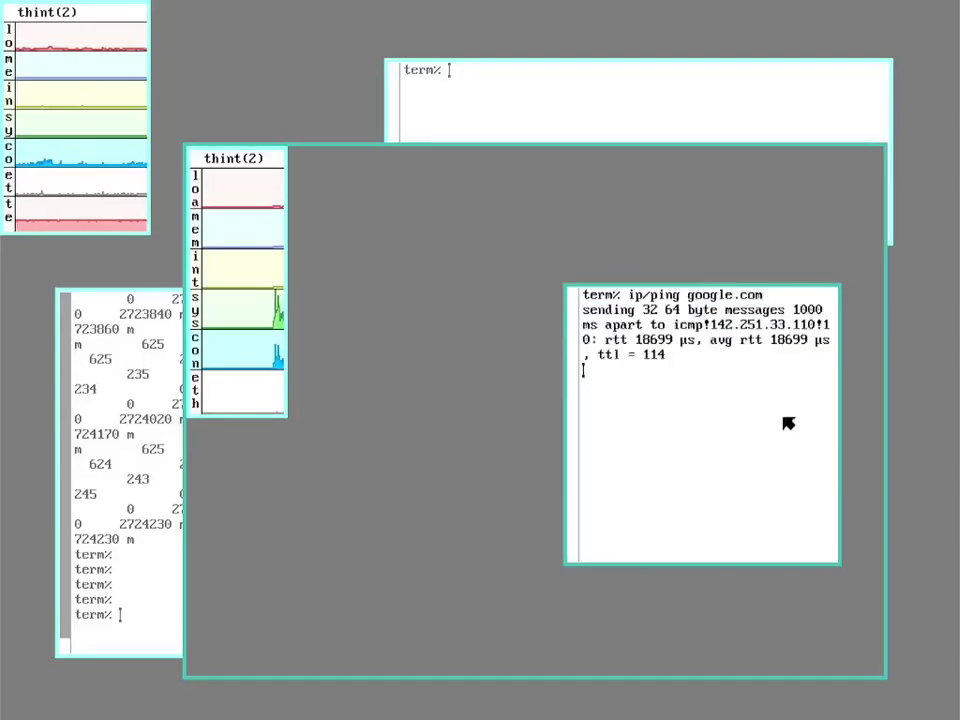
# - Create another terminal window in the nested rio, partly covering the stats window, and run ip/ping microsoft.com in it
pyautogui.rightClick(463, 256)
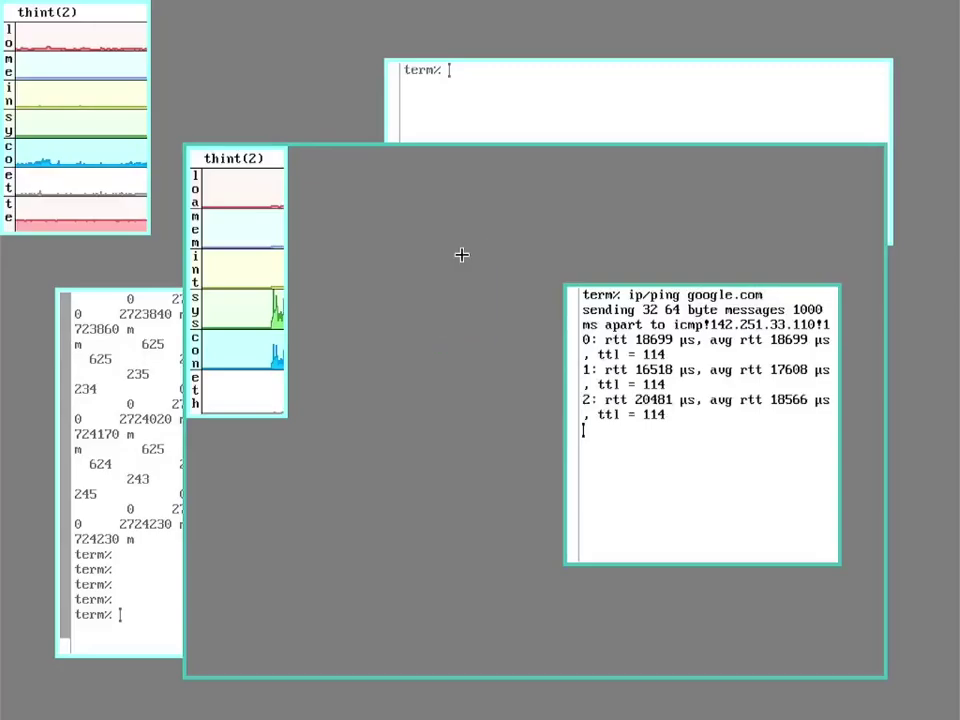
pyautogui.moveTo(461, 255); pyautogui.dragTo(210, 532)
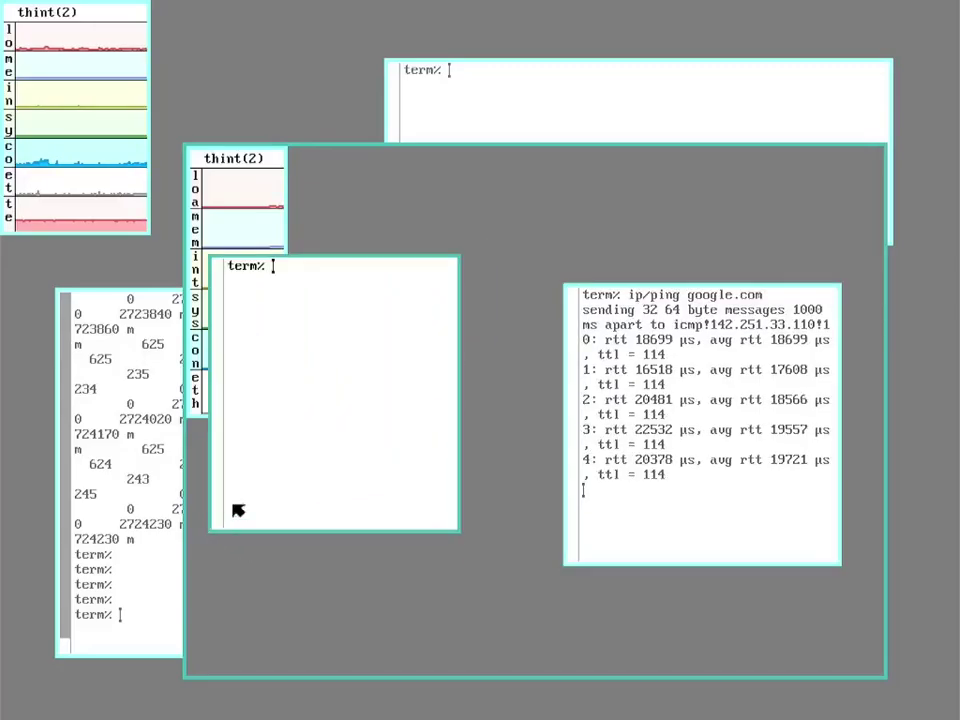
pyautogui.write('ip/')
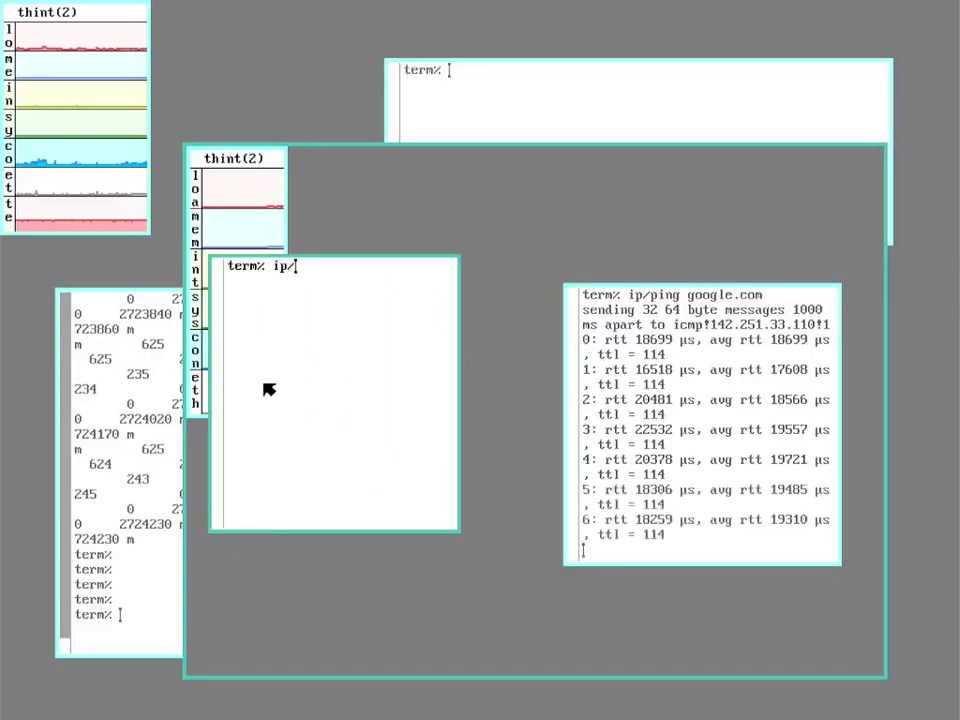
pyautogui.write('ping mi')
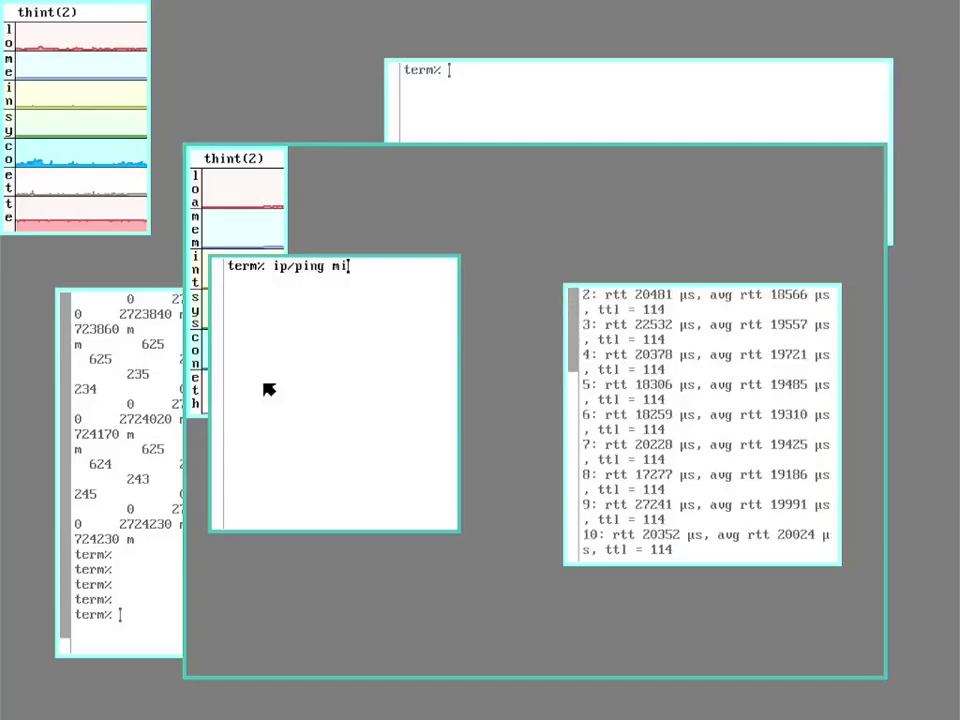
pyautogui.write('crosoft.com')
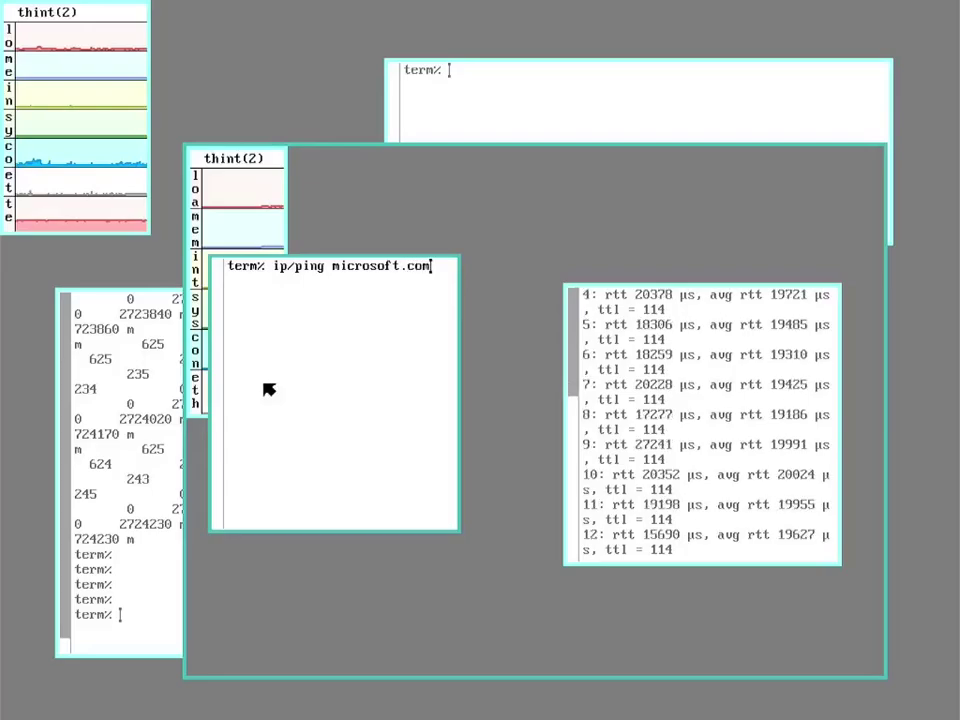
pyautogui.press('Return')
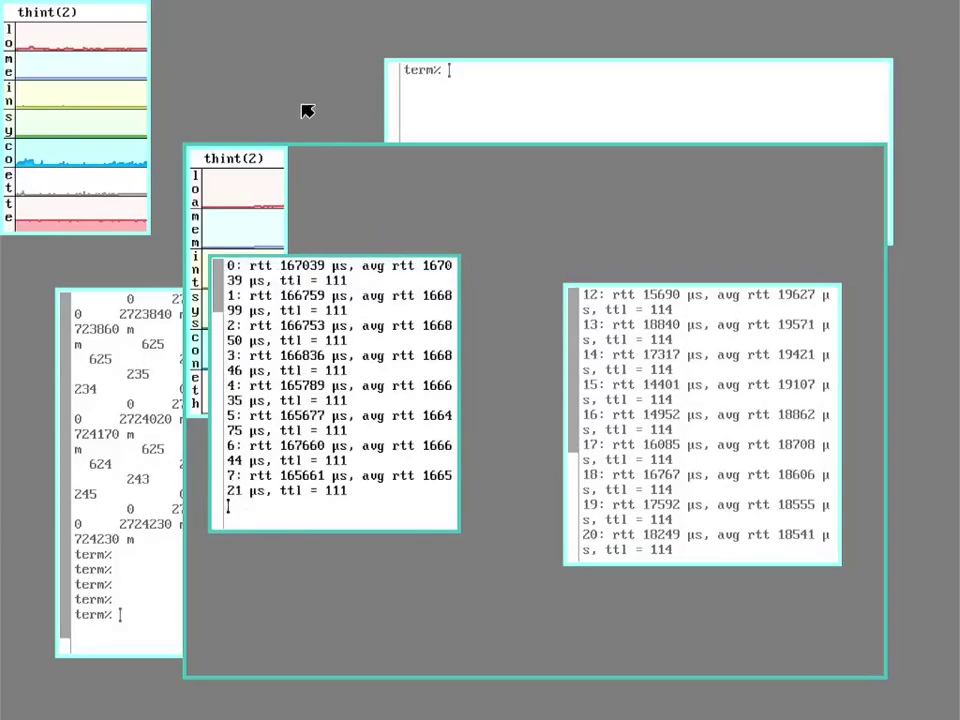
# - Hide the second nested rio window, leaving its ping sessions running
pyautogui.rightClick(297, 67)
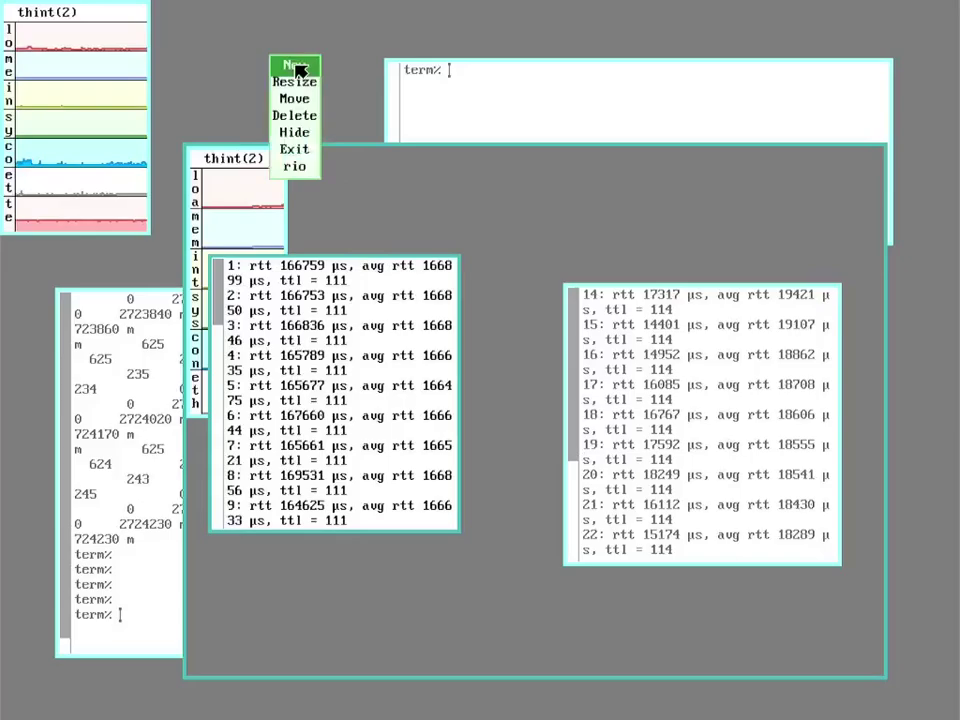
pyautogui.rightClick(295, 133)
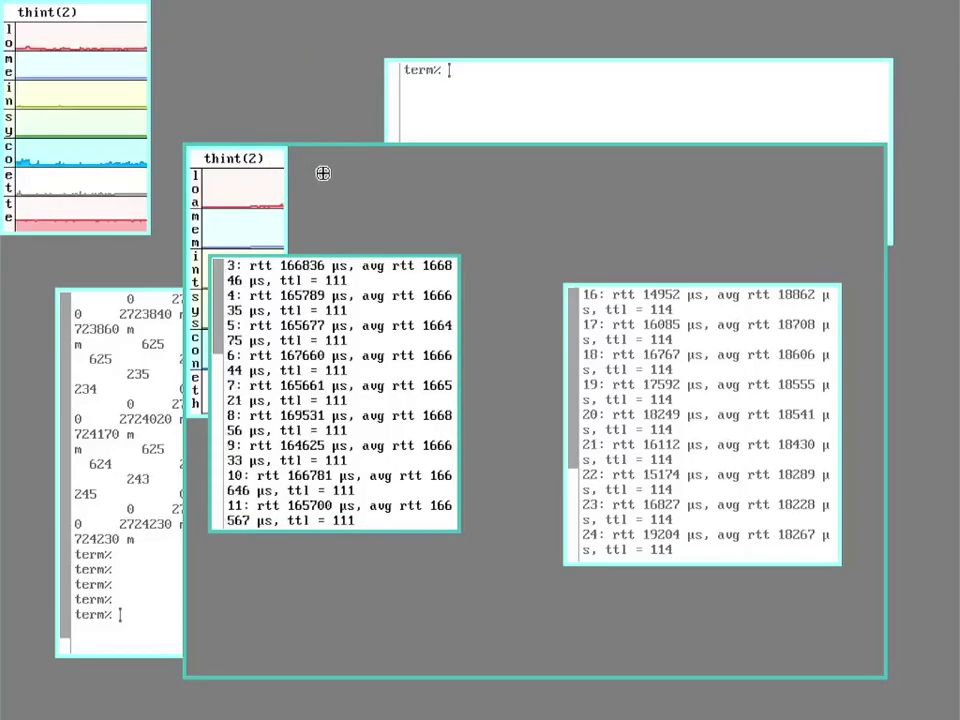
pyautogui.rightClick(325, 176)
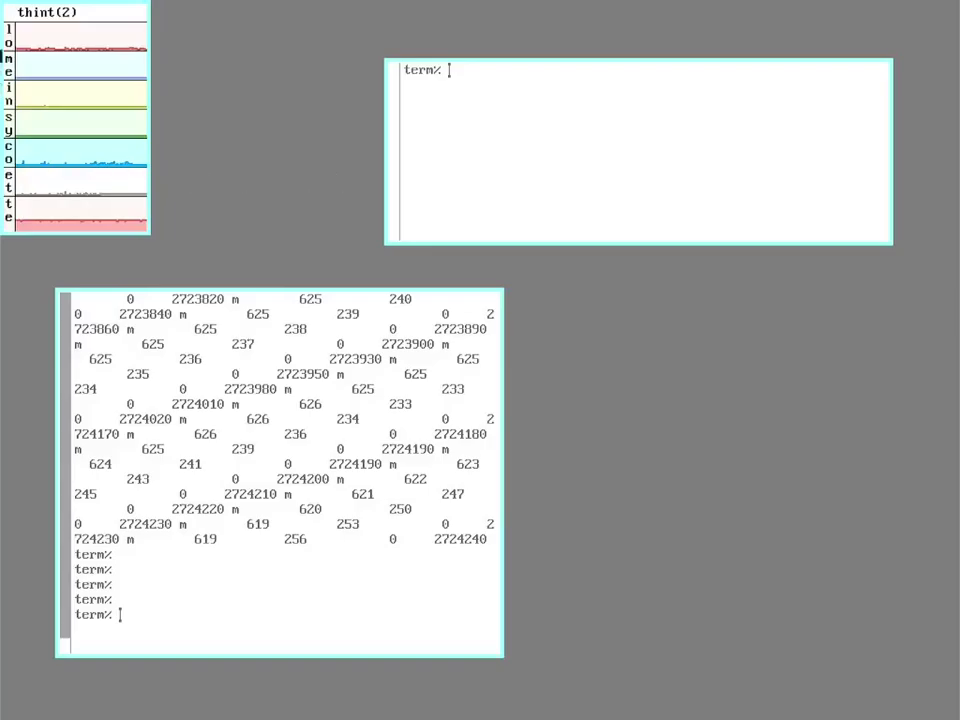
# - Create a large terminal window across the middle of the desktop and connect to the remote CPU server with rcpu -h central
pyautogui.rightClick(208, 124)
pyautogui.rightClick(206, 96)
pyautogui.rightClick(210, 81)
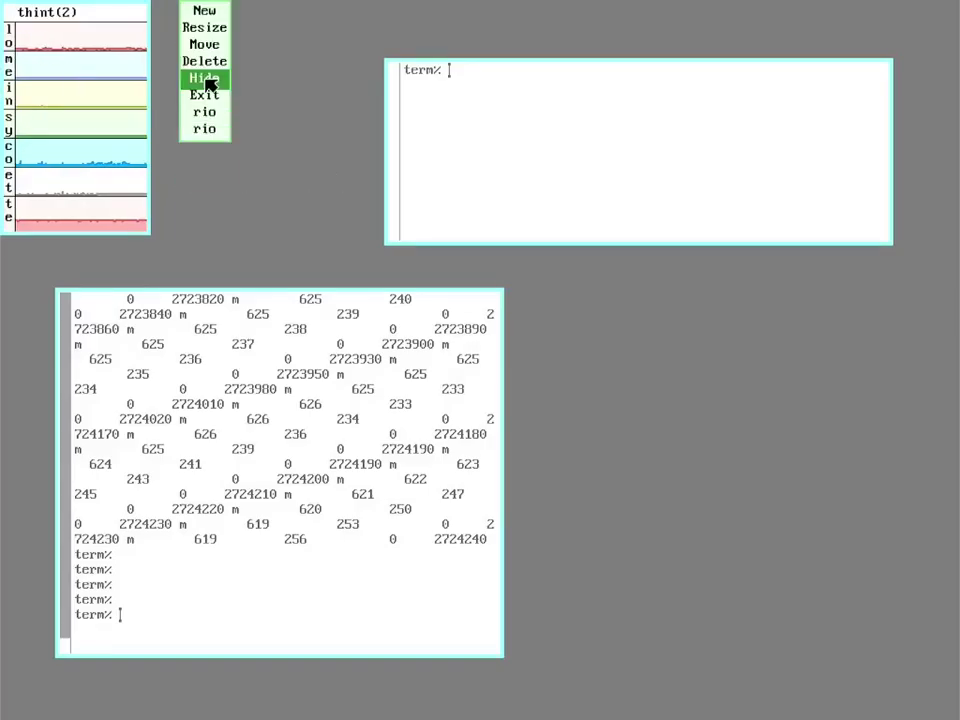
pyautogui.rightClick(214, 17)
pyautogui.moveTo(183, 150); pyautogui.dragTo(887, 651)
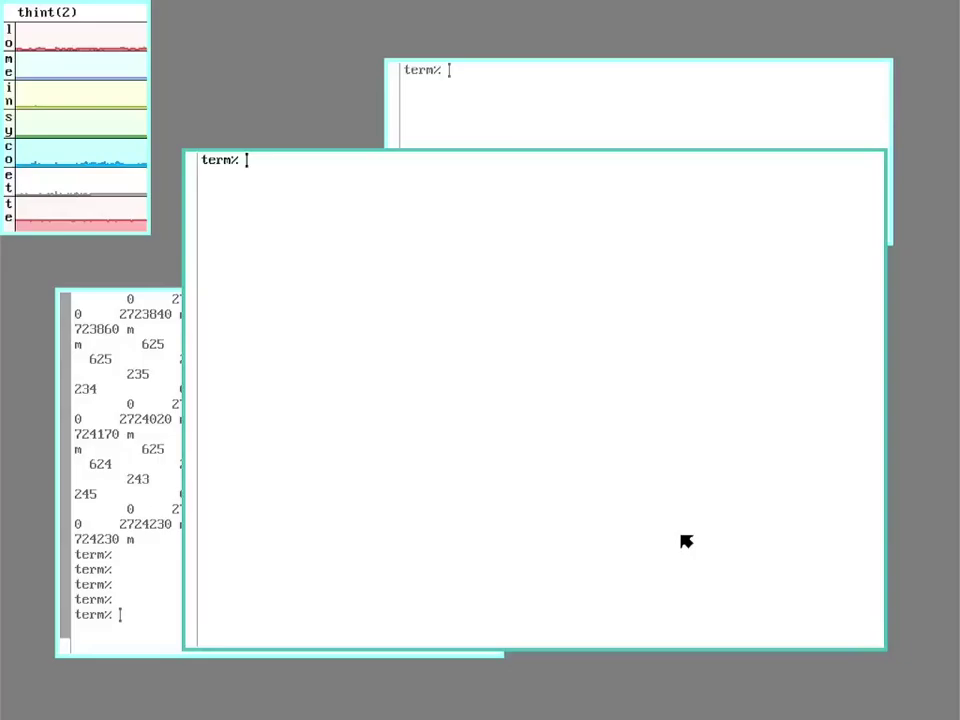
pyautogui.write('rcpu')
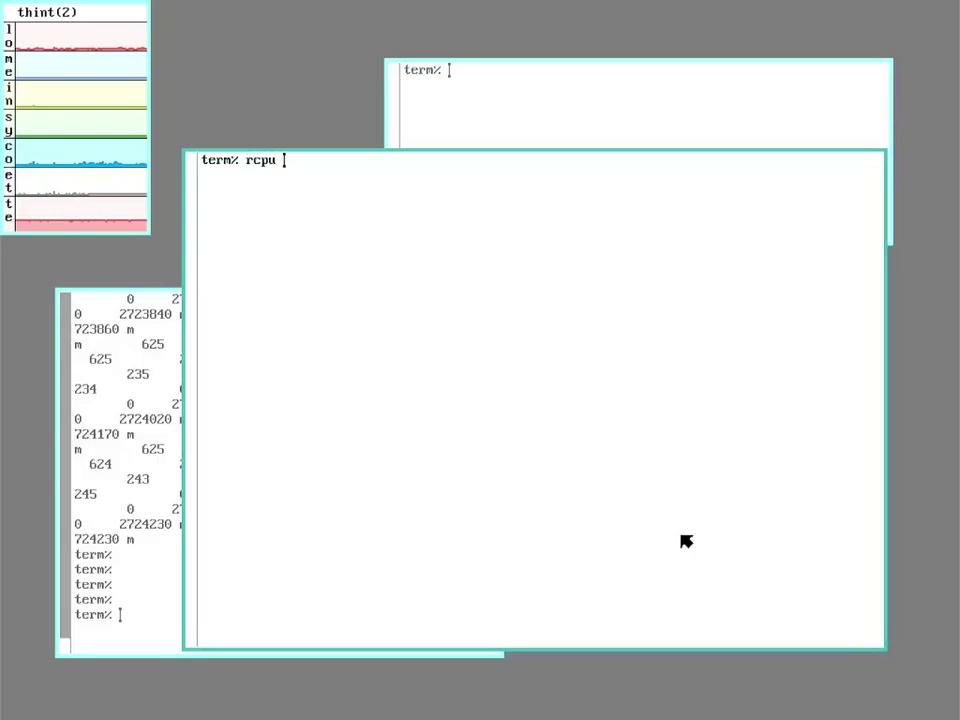
pyautogui.write(' -h central')
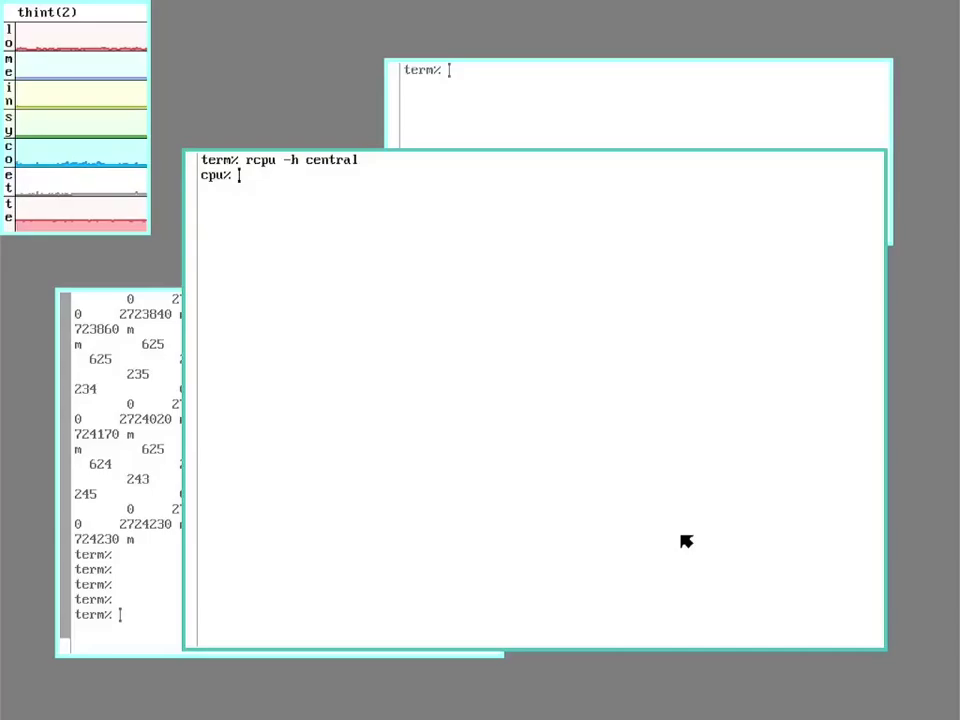
# - Start a nested rio with rio -s in the remote session and run stats -lmisce in a narrow window in its upper-left corner
pyautogui.write('rio -s')
pyautogui.press('Return')
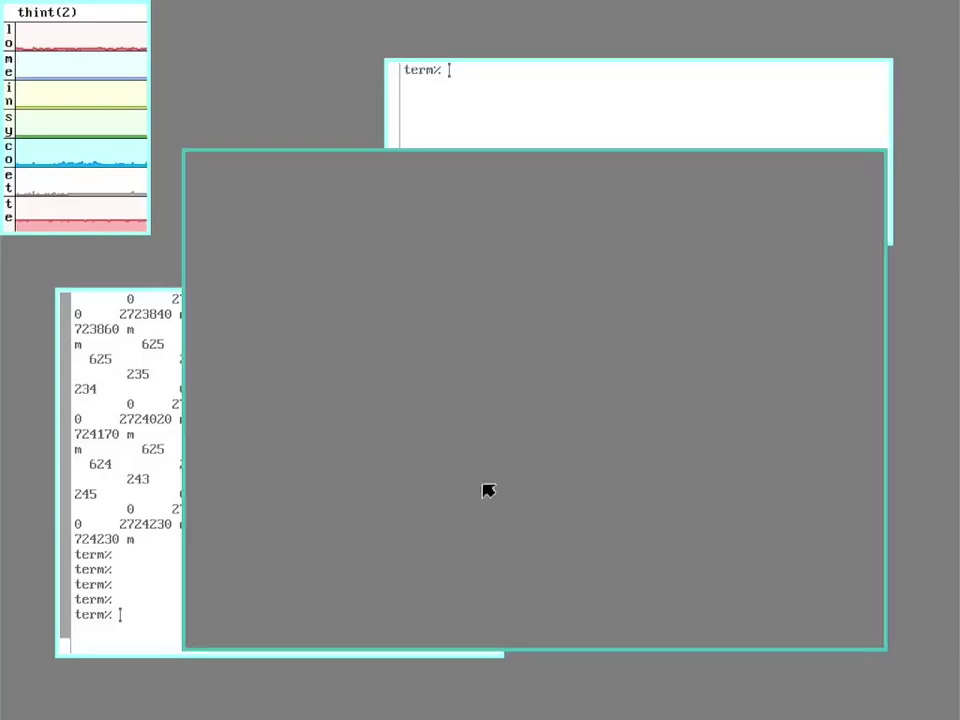
pyautogui.rightClick(345, 424)
pyautogui.moveTo(340, 433); pyautogui.dragTo(69, 60)
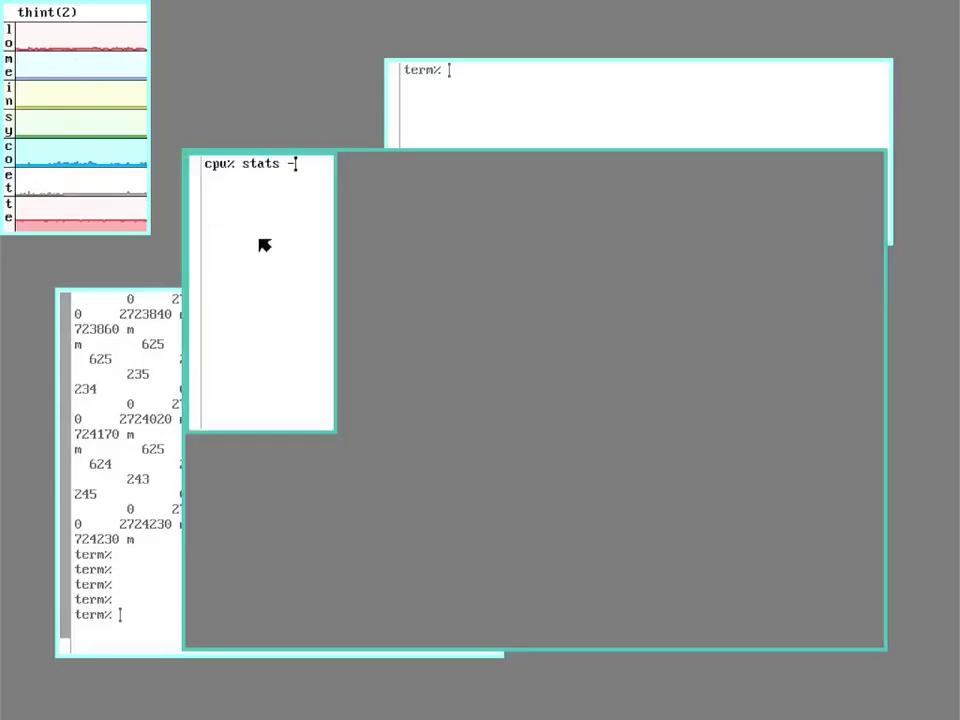
pyautogui.write('stats -lmisce')
pyautogui.press('Return')
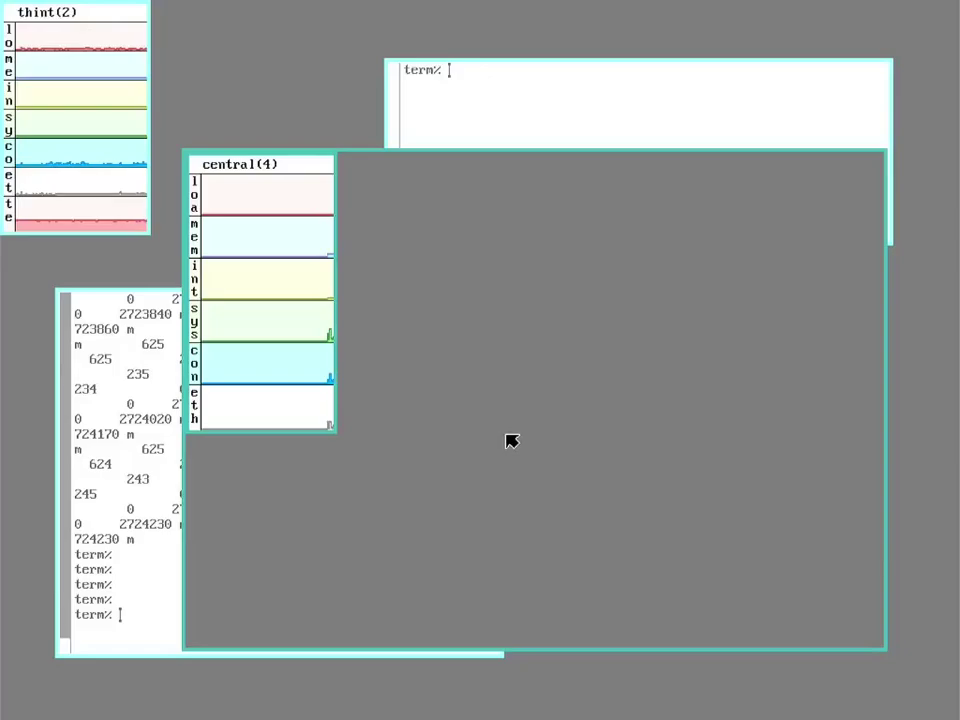
# - Create a wide terminal window in the remote rio, beside the central stats window
pyautogui.rightClick(372, 322)
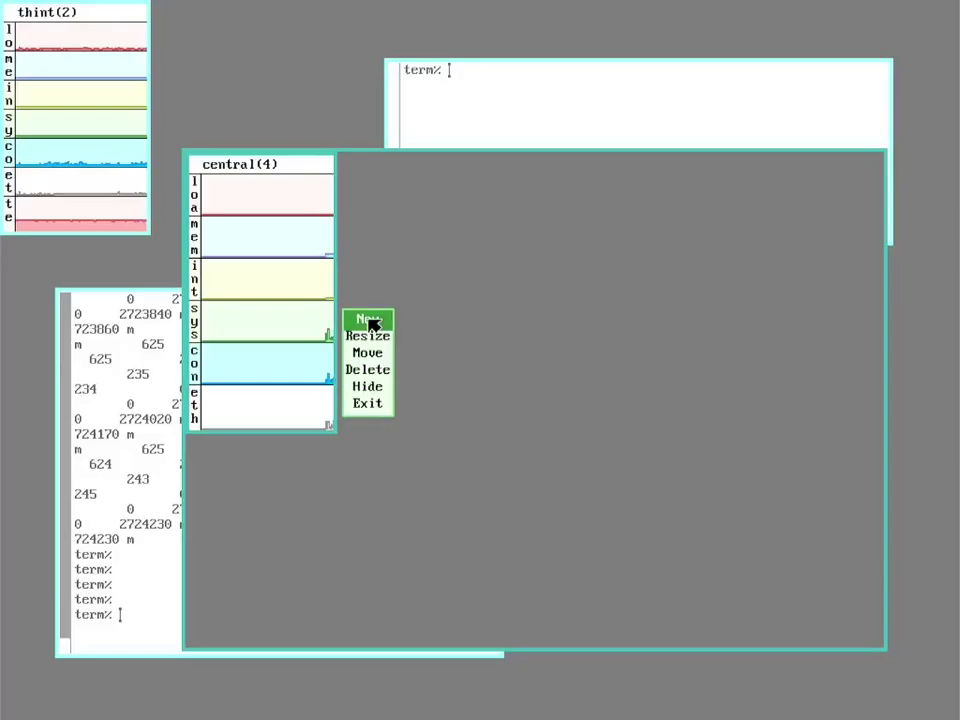
pyautogui.click(368, 320)
pyautogui.moveTo(364, 274); pyautogui.dragTo(806, 535)
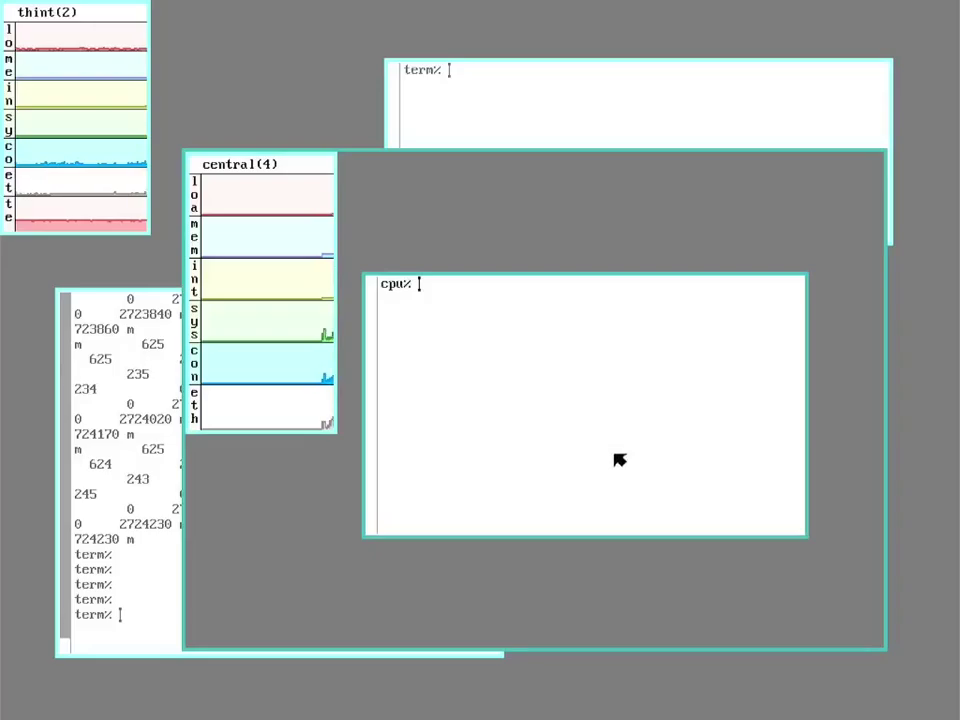
# - Hide the nested rio window that runs on the remote CPU server
pyautogui.rightClick(934, 492)
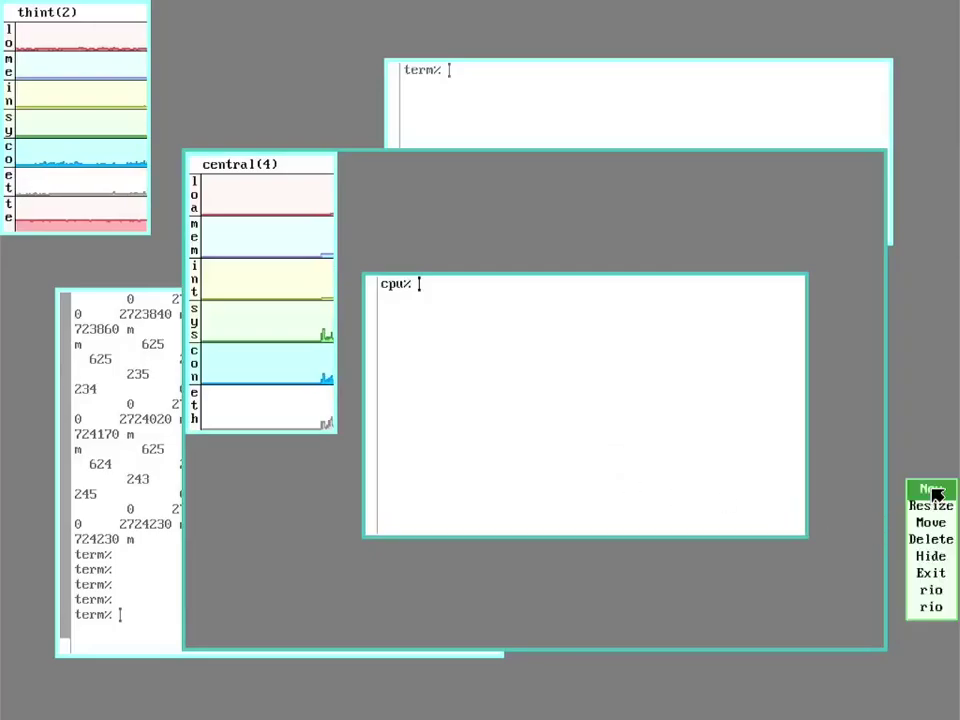
pyautogui.rightClick(931, 556)
pyautogui.rightClick(703, 553)
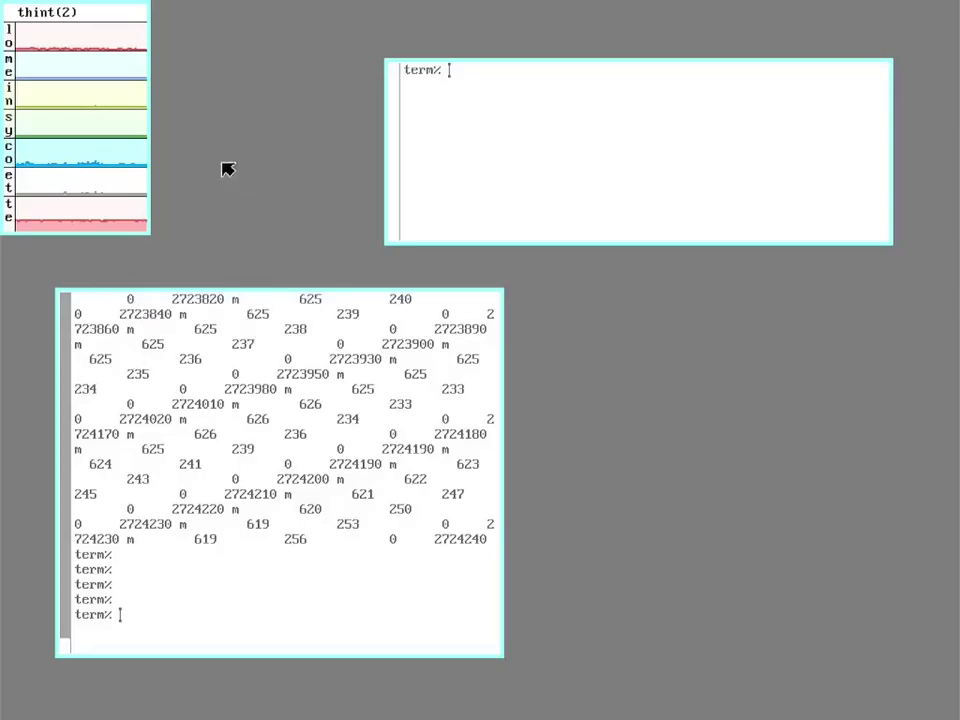
# - Bring back the hidden nested rio containing the ping sessions, followed by the first rio in the list of hidden windows
pyautogui.rightClick(246, 224)
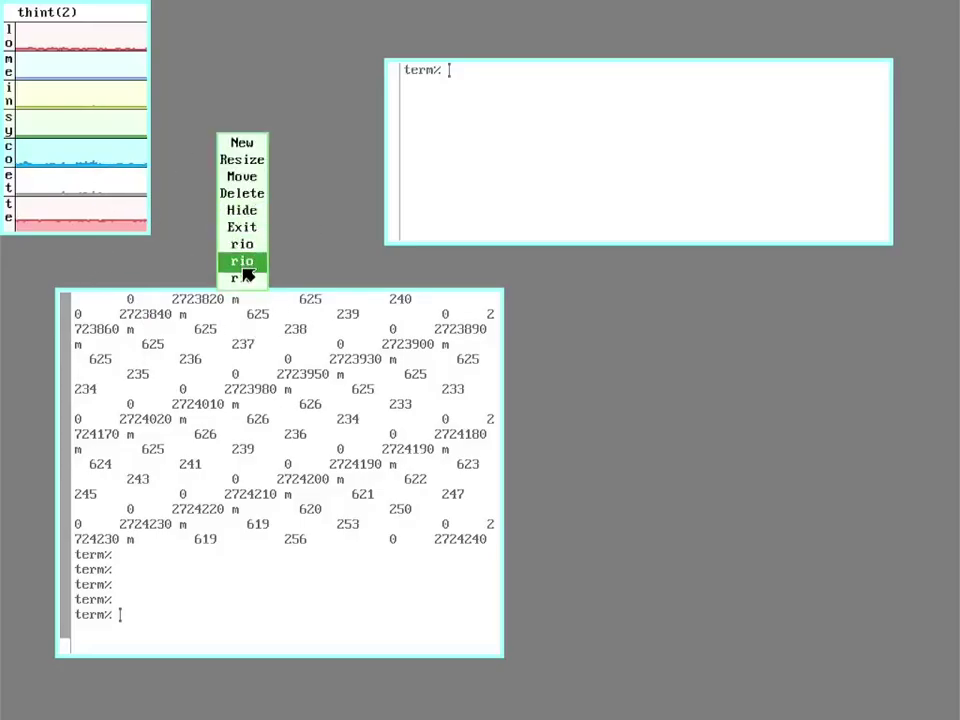
pyautogui.click(246, 262)
pyautogui.rightClick(242, 133)
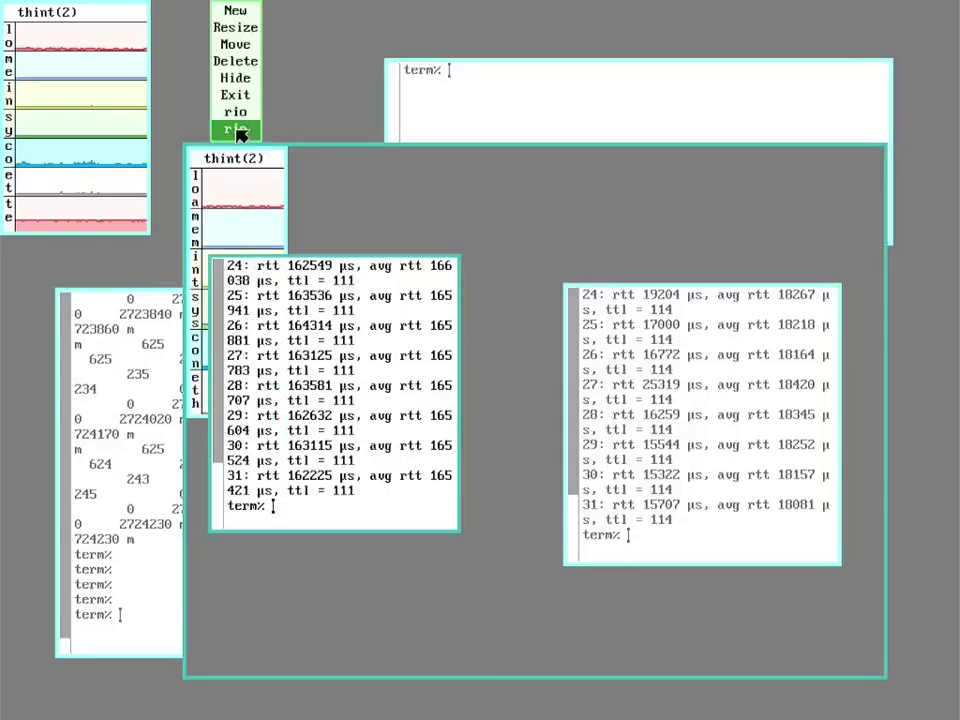
pyautogui.click(240, 116)
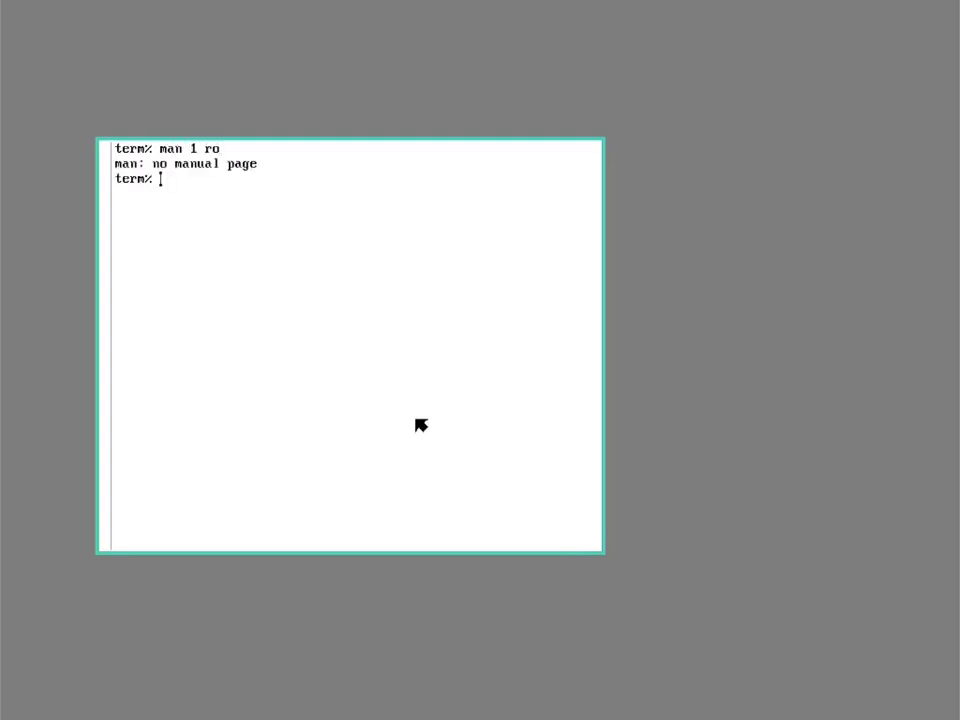
# - Display the rio manual page with man 1 rio and highlight the file paths listed under SOURCE
pyautogui.write('man 1 rio')
pyautogui.press('Return')
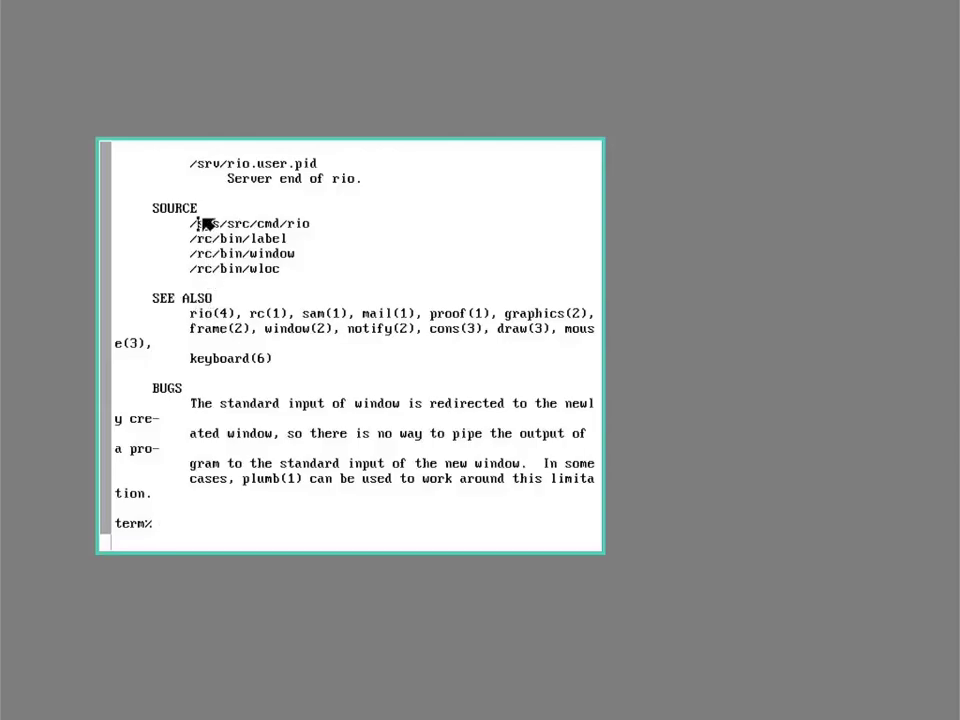
pyautogui.moveTo(192, 224); pyautogui.dragTo(329, 290)
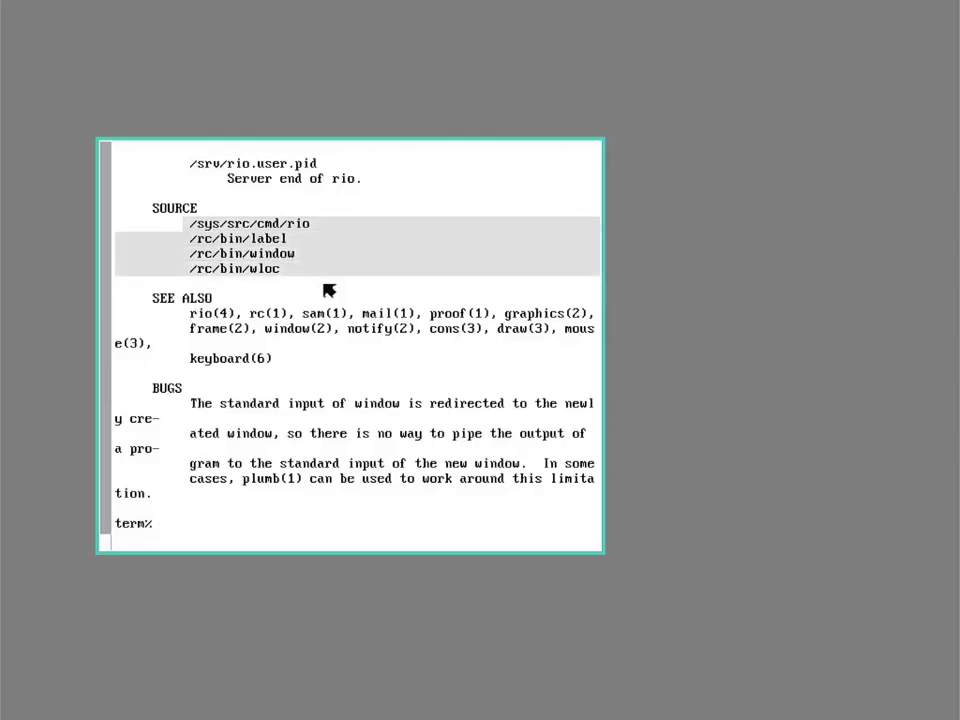
pyautogui.click(313, 271)
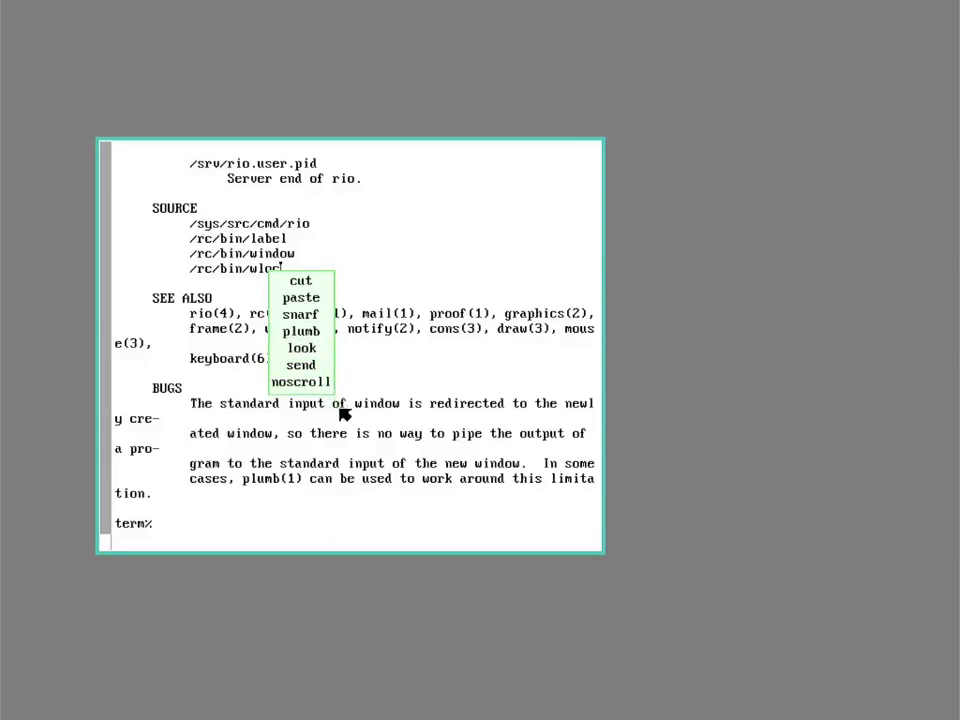
pyautogui.middleClick(322, 385)
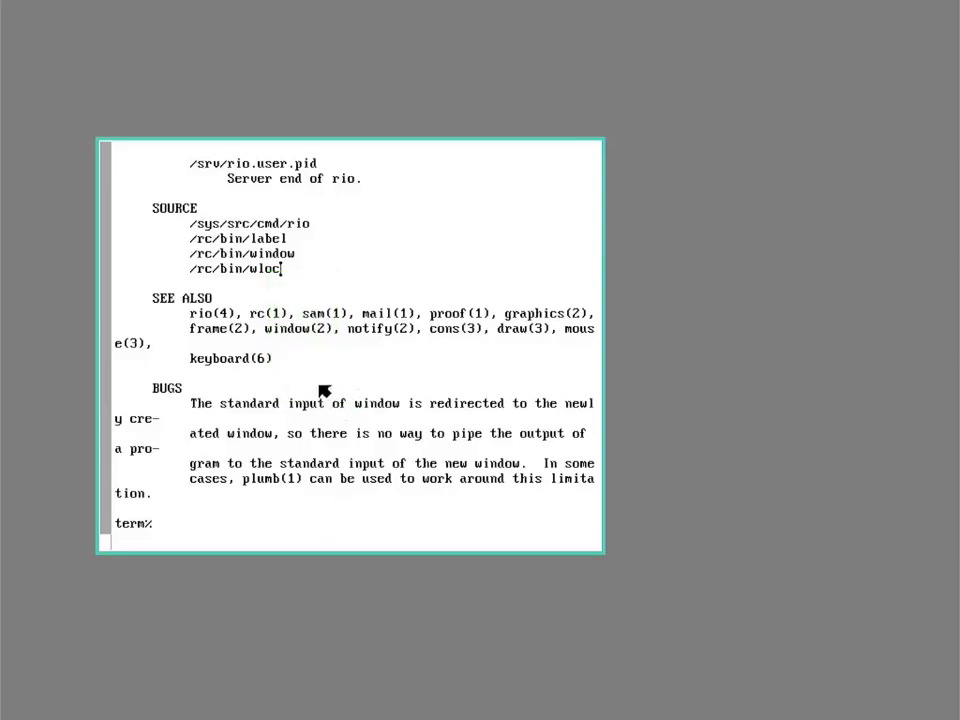
pyautogui.scroll(3, 323, 390)
pyautogui.middleClick(316, 389)
pyautogui.middleClick(316, 385)
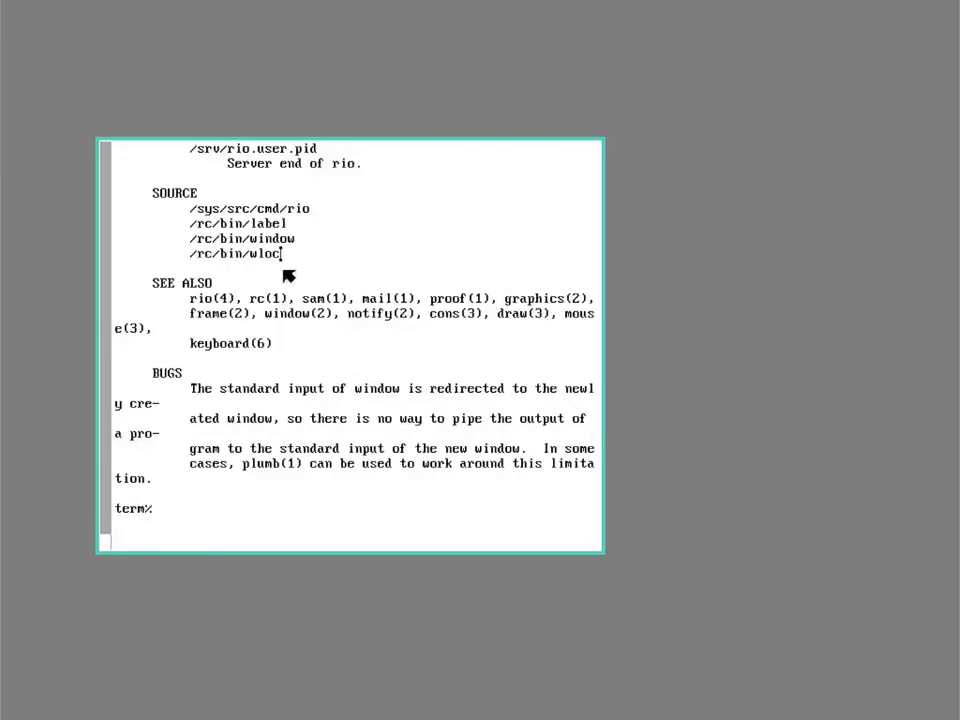
pyautogui.rightClick(334, 221)
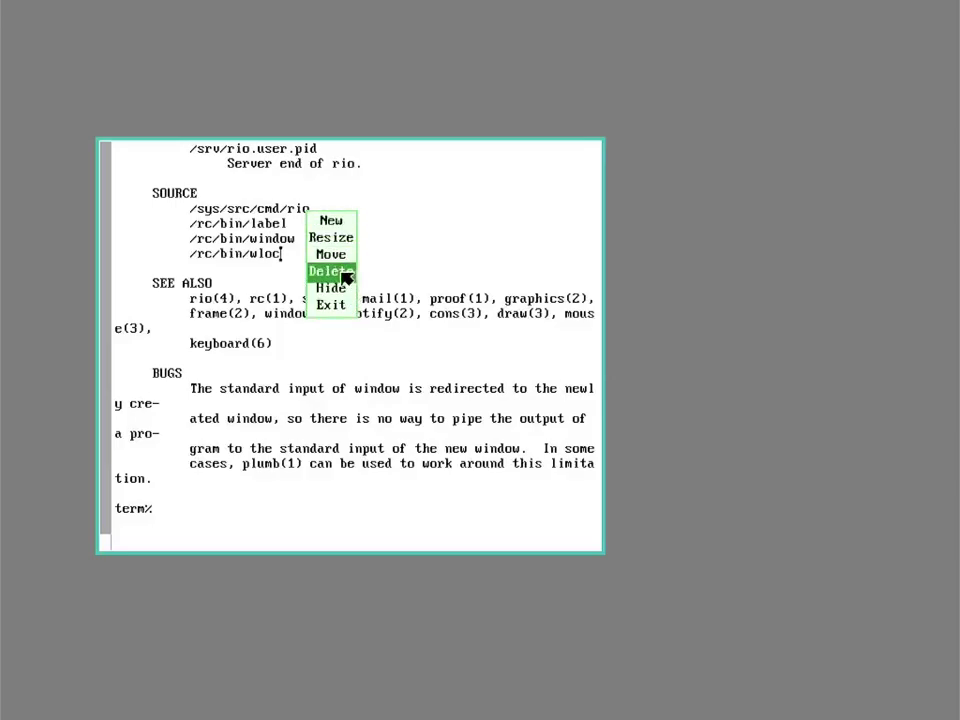
pyautogui.rightClick(386, 229)
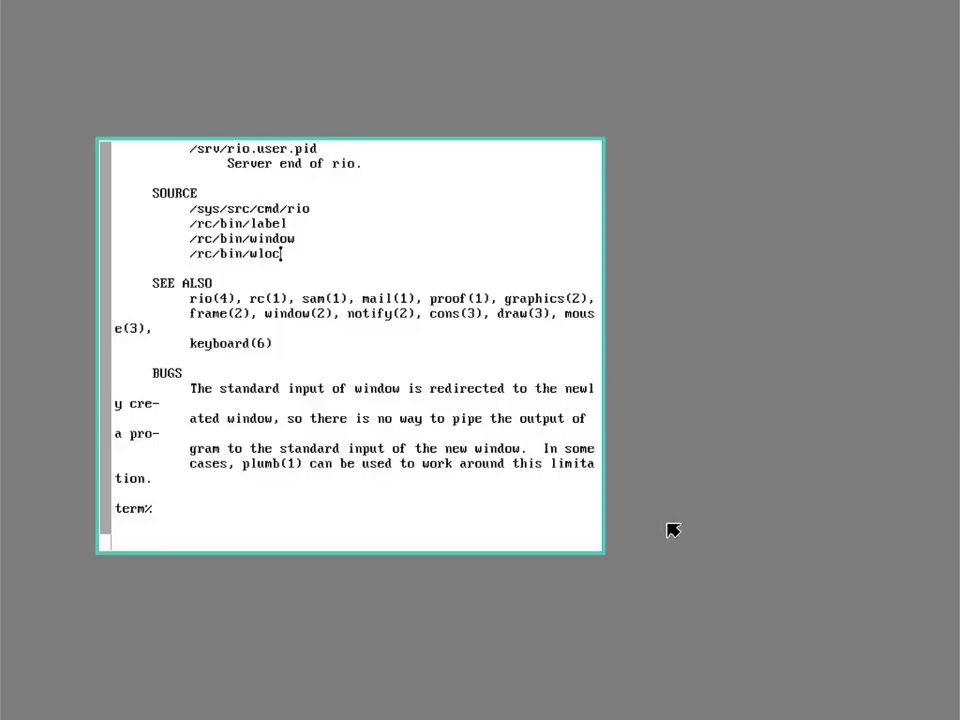
pyautogui.rightClick(660, 462)
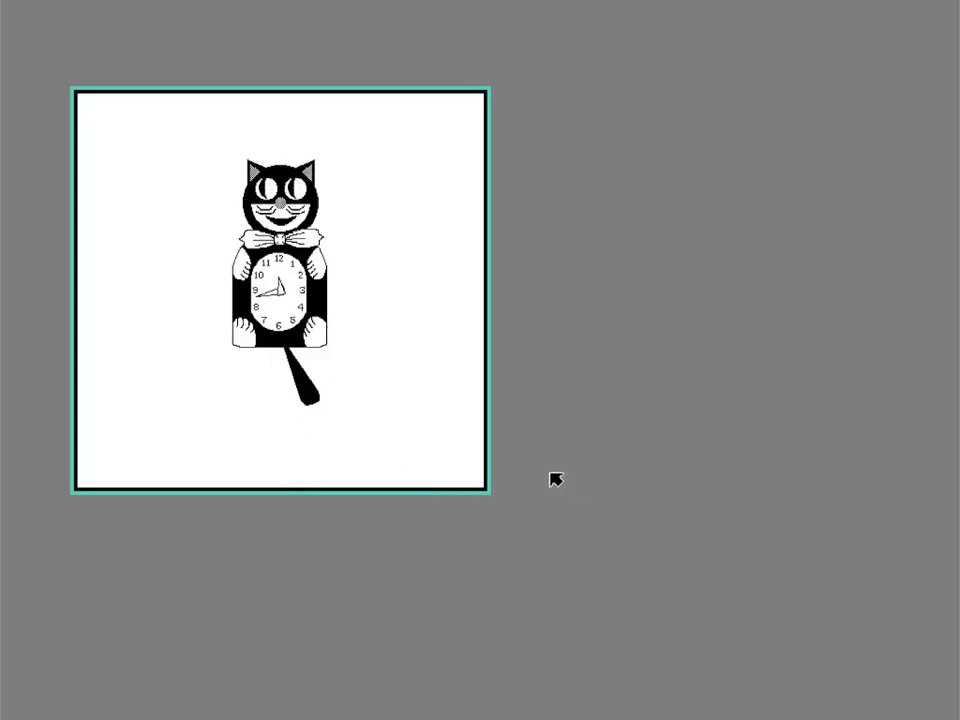
# - Create a large terminal window overlapping the cat clock and change its directory to /sys/src/cmd/rio
pyautogui.click(550, 436)
pyautogui.click(550, 436)
pyautogui.moveTo(763, 186); pyautogui.dragTo(205, 598)
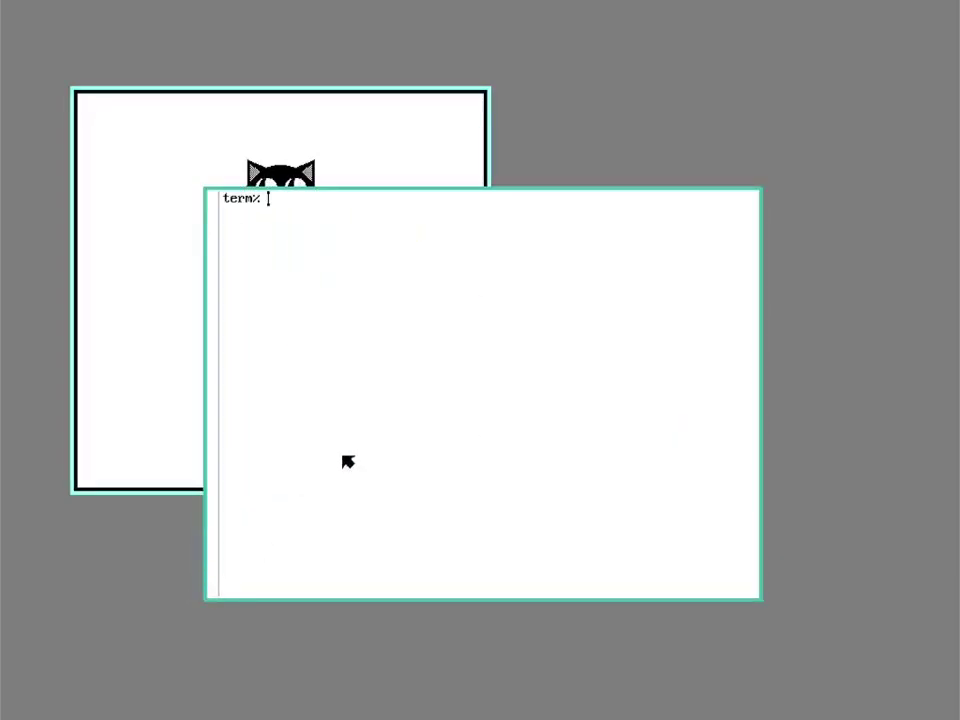
pyautogui.write('d /sys/src/cmd/rio')
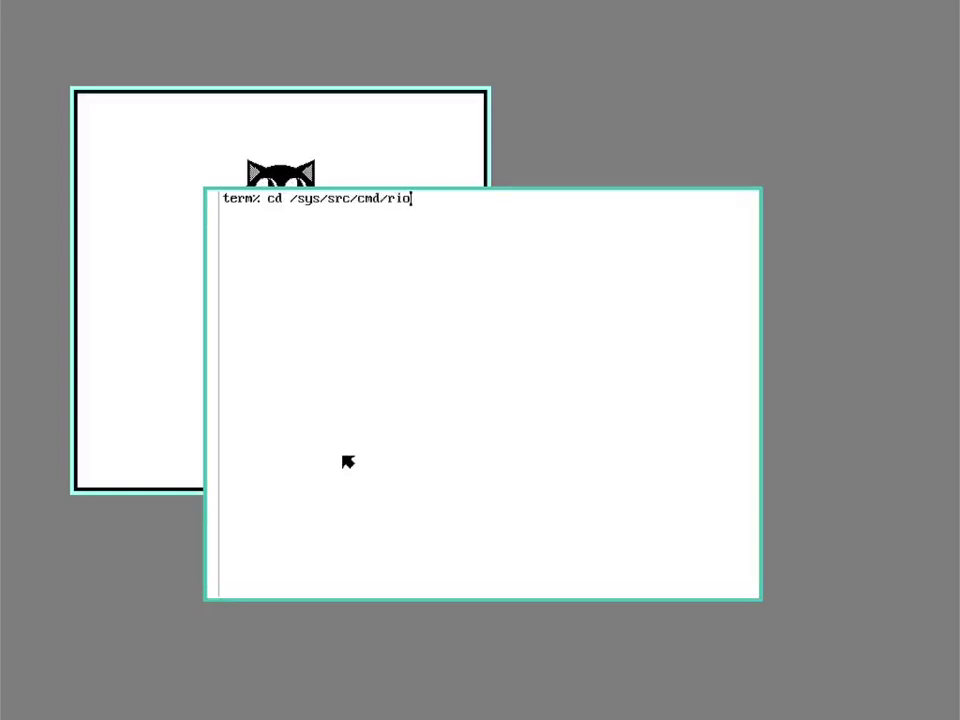
pyautogui.press('Return')
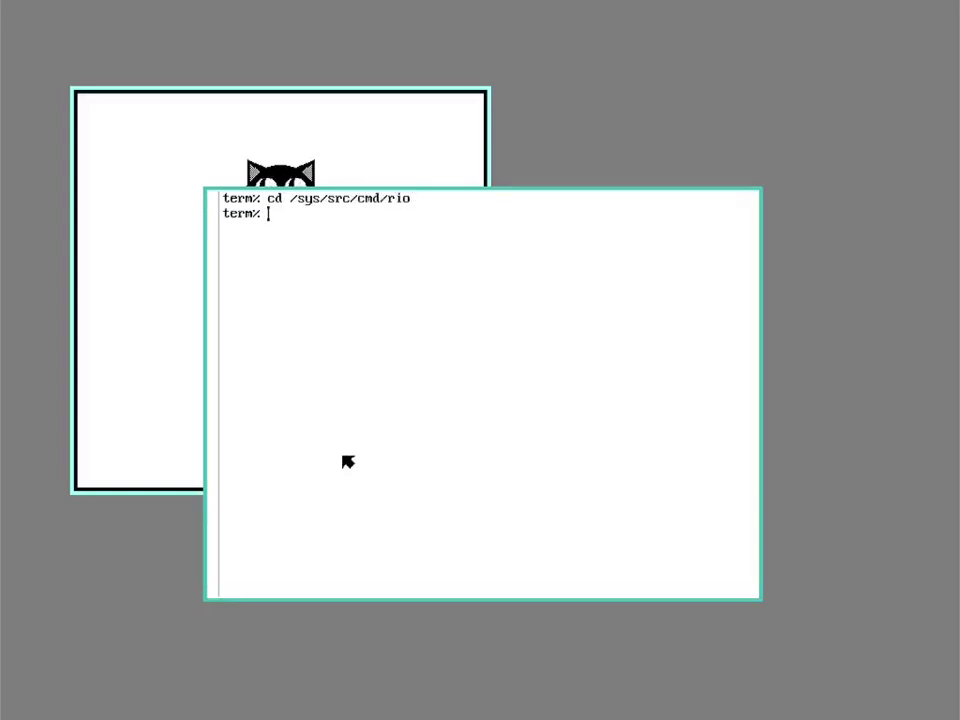
# - List the rio source files with ls -l and count their lines with wc -l ./*
pyautogui.write('ls -l')
pyautogui.press('Return')
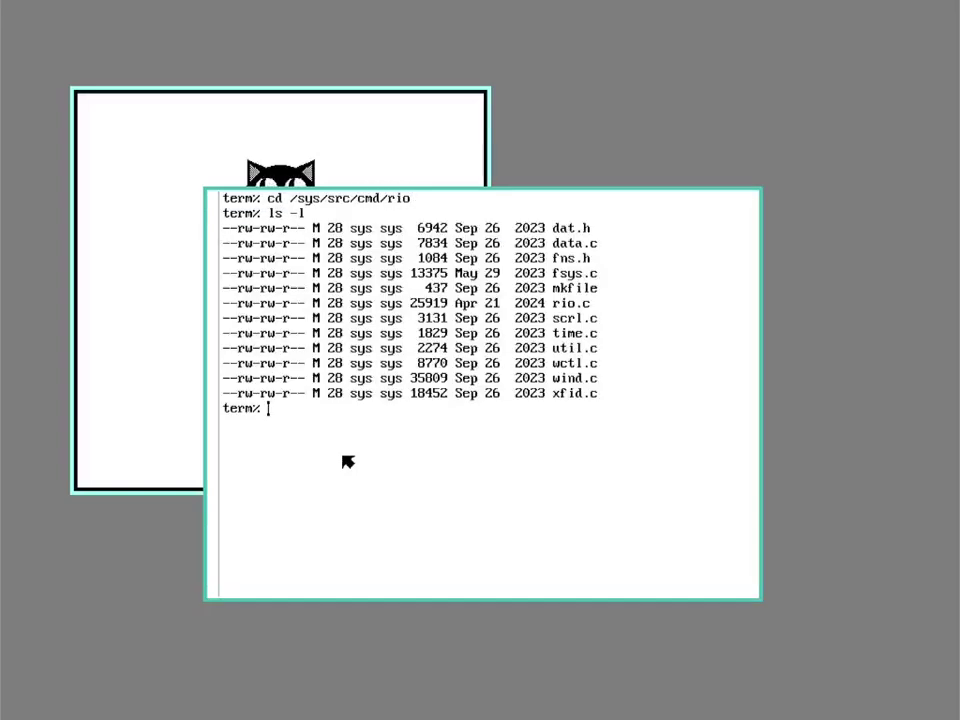
pyautogui.write('wc -l ./*')
pyautogui.press('Return')
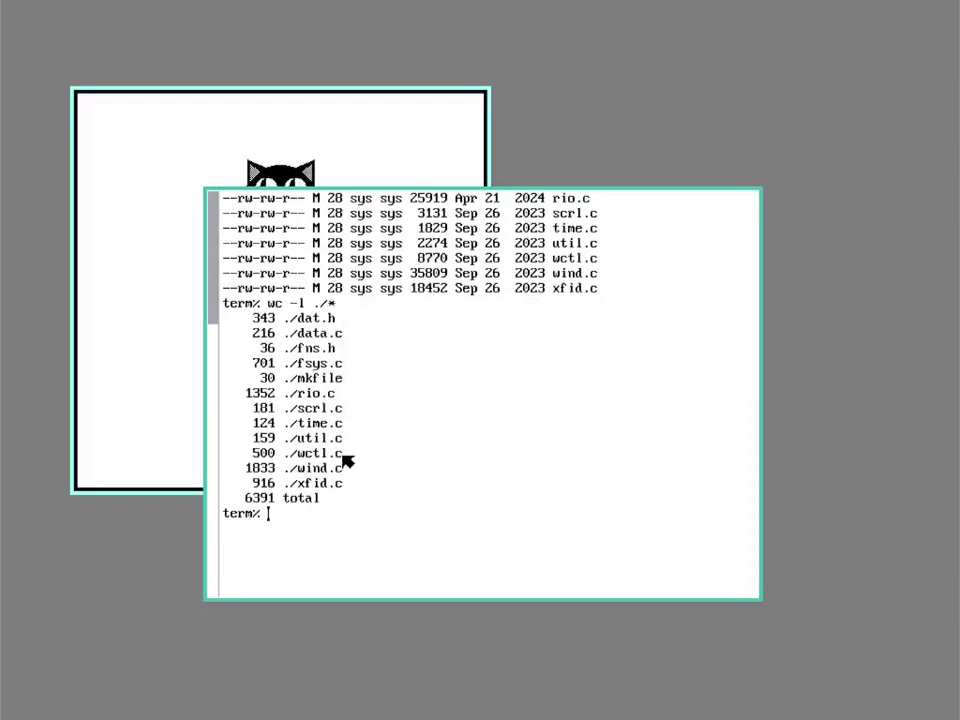